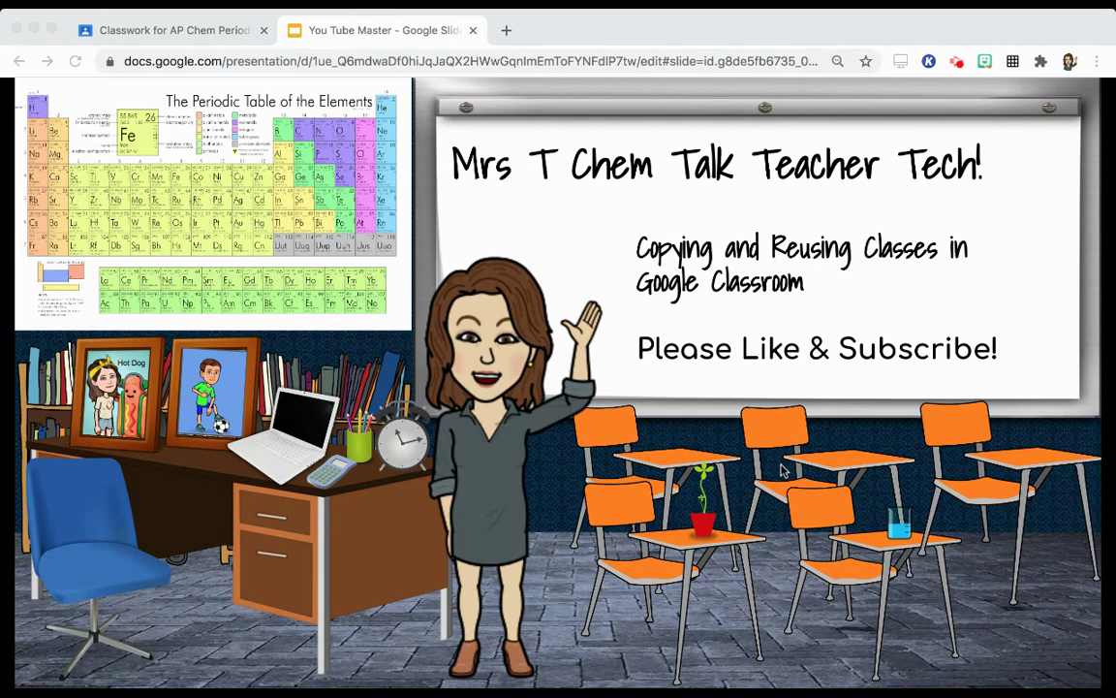
Switch to Google Classroom and examine how the AP Chem classwork is organised into topics and assignments
click(201, 35)
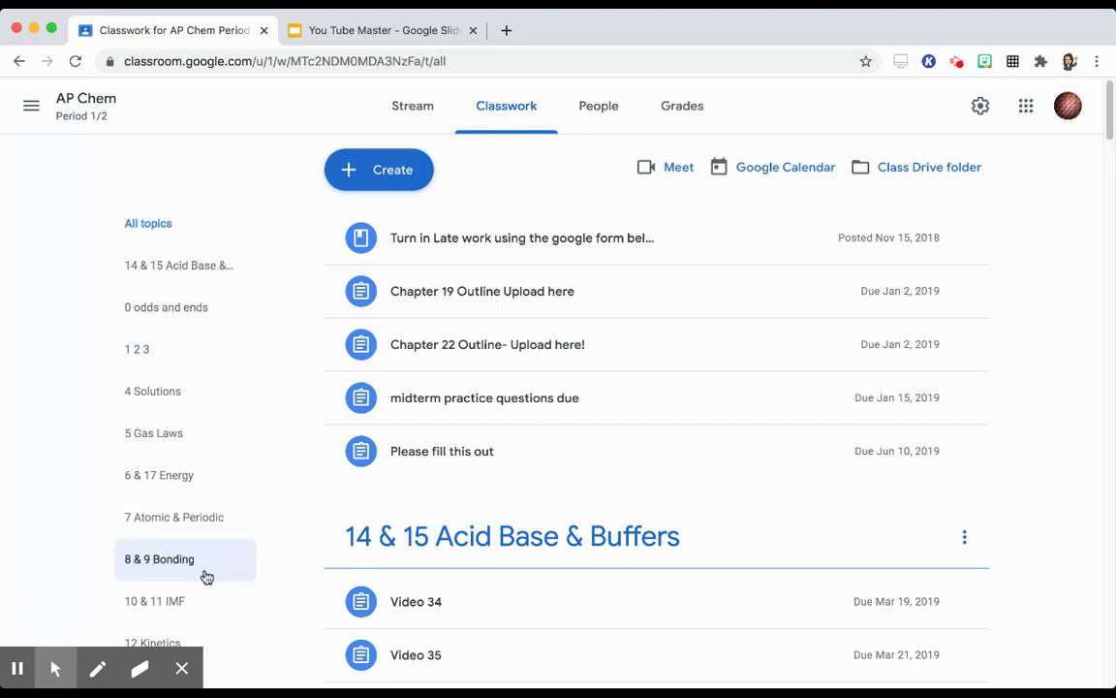
scroll(207, 574, down, 2)
scroll(205, 576, up, 2)
scroll(205, 576, down, 1)
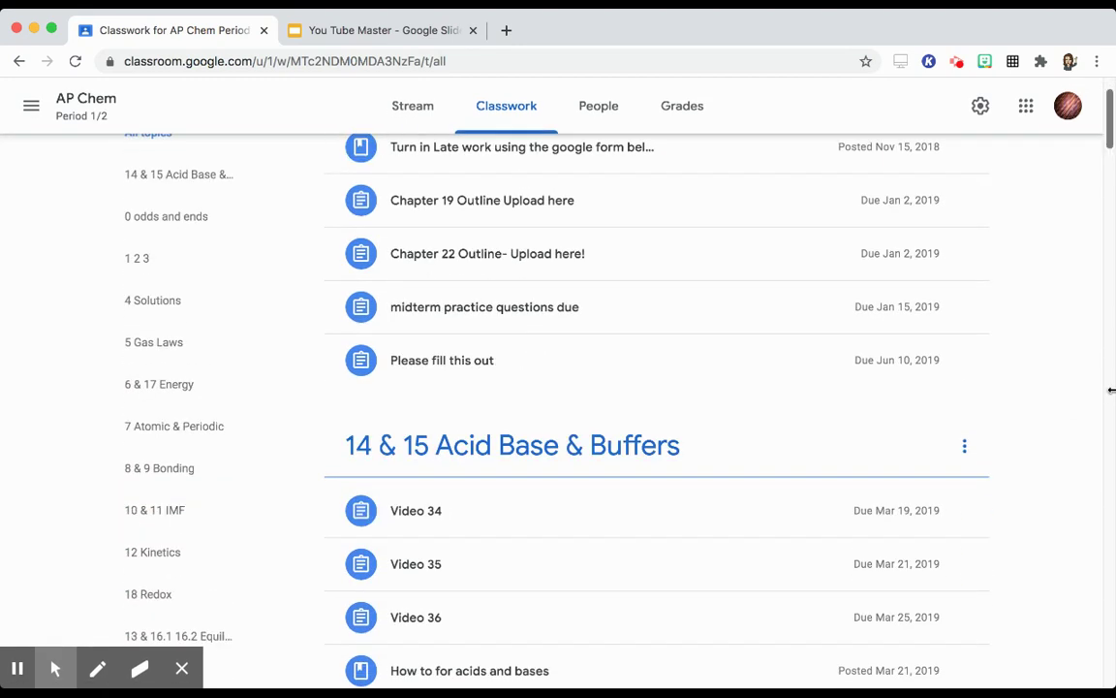
scroll(1045, 341, up, 1)
scroll(1044, 342, down, 2)
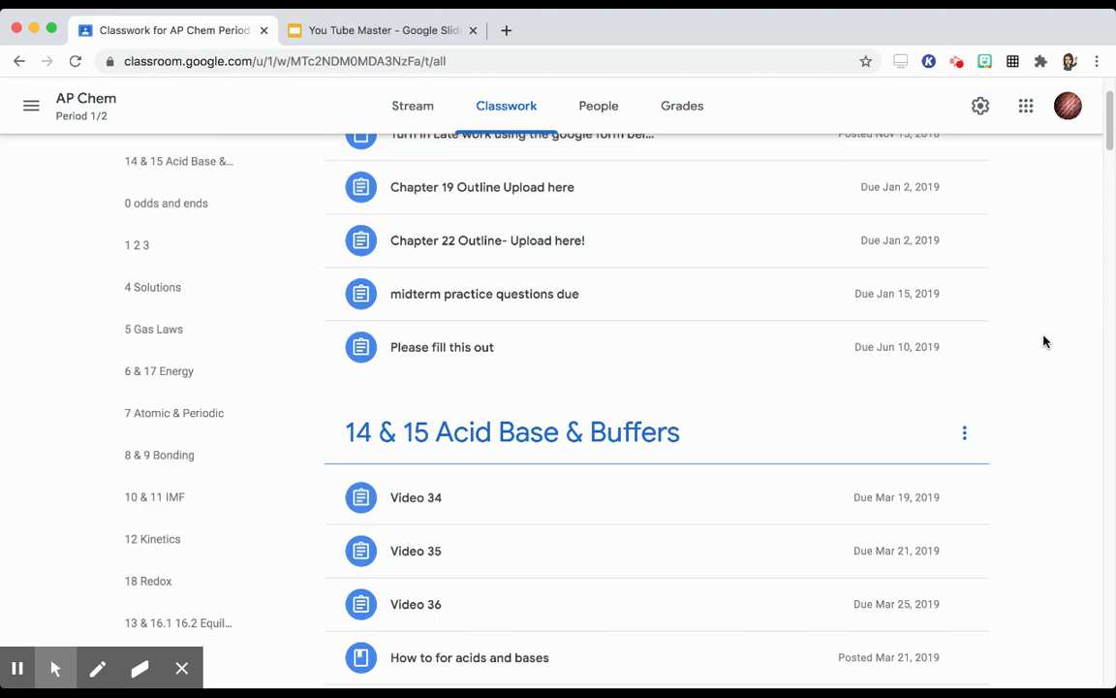
scroll(1044, 341, down, 1)
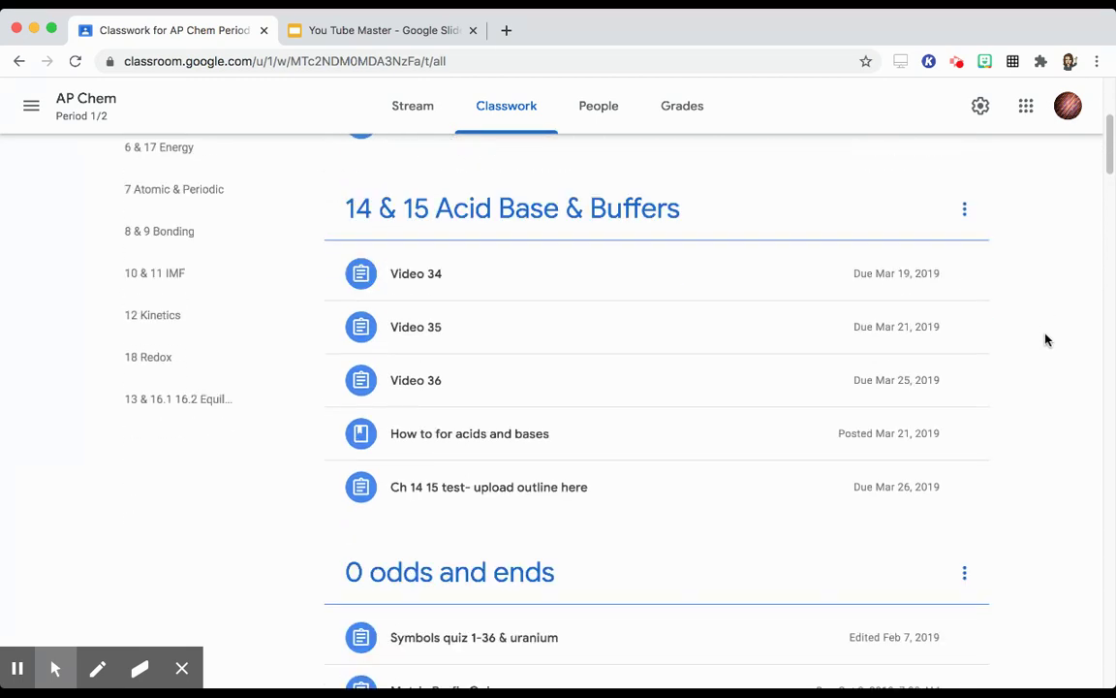
scroll(1045, 339, down, 5)
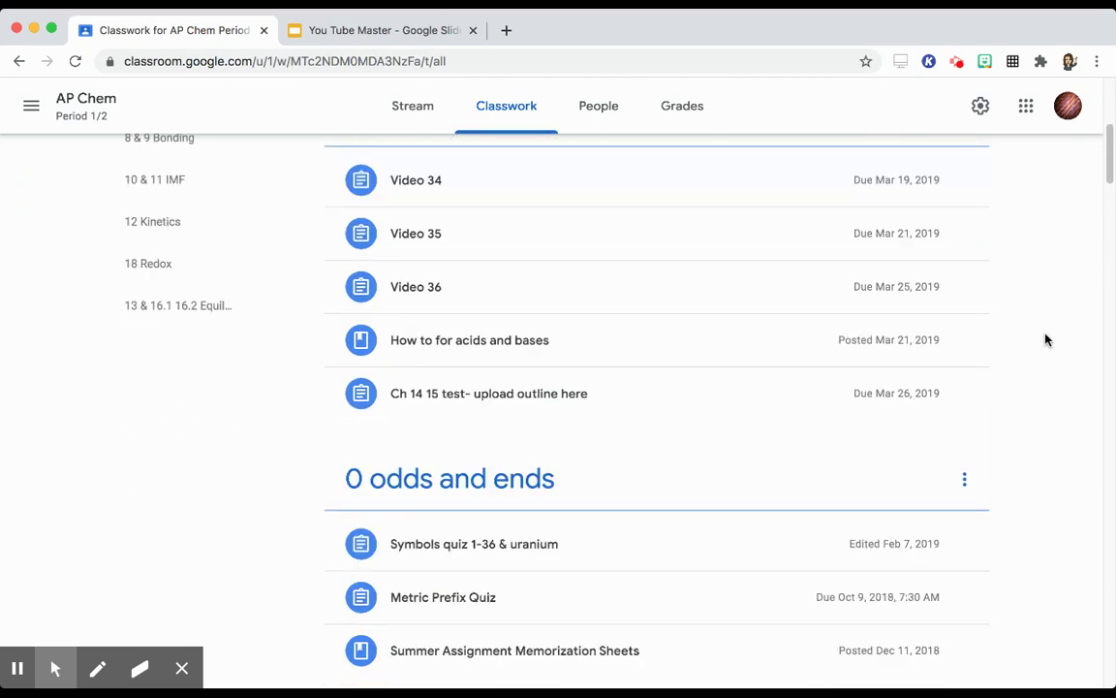
scroll(1045, 339, down, 10)
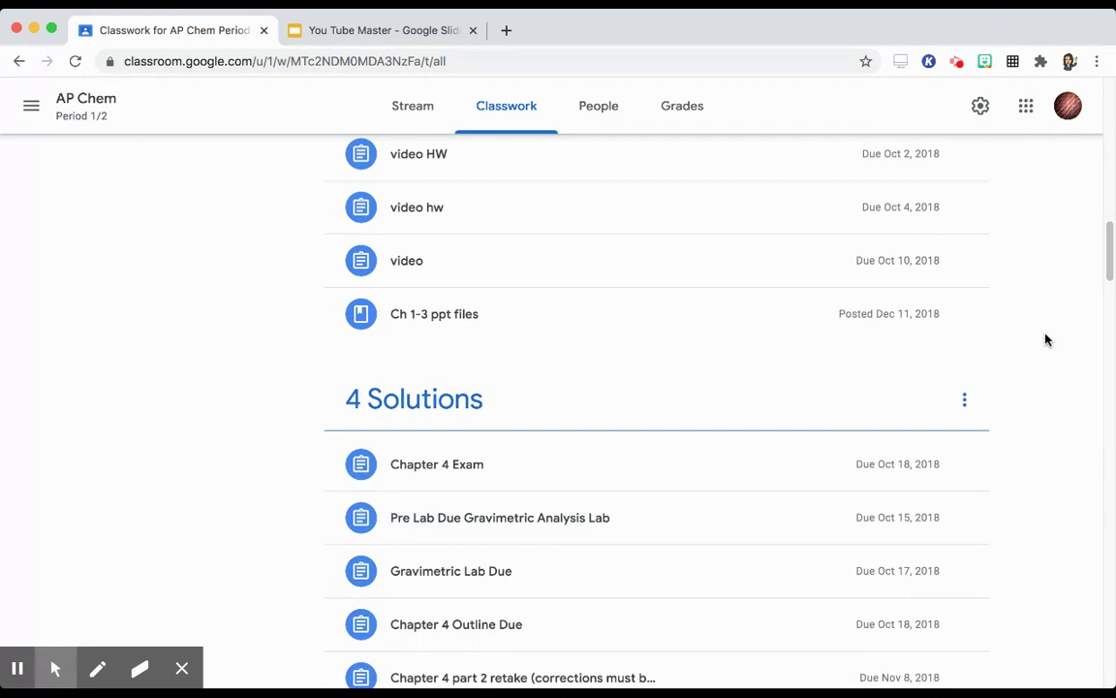
scroll(1045, 339, down, 10)
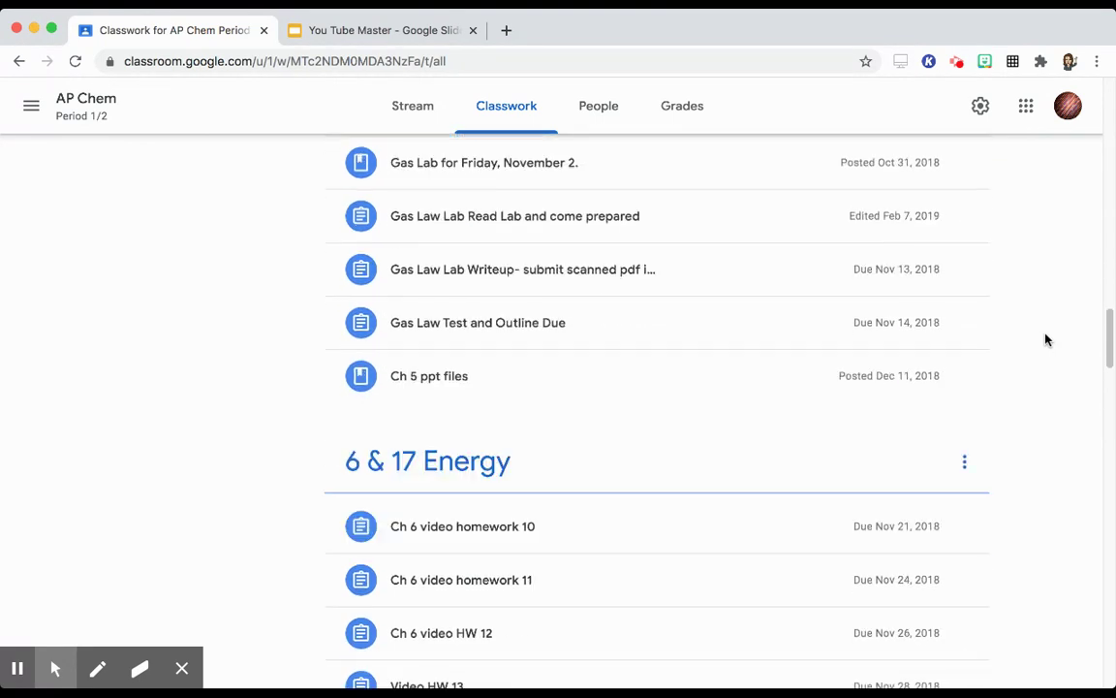
scroll(1046, 339, down, 5)
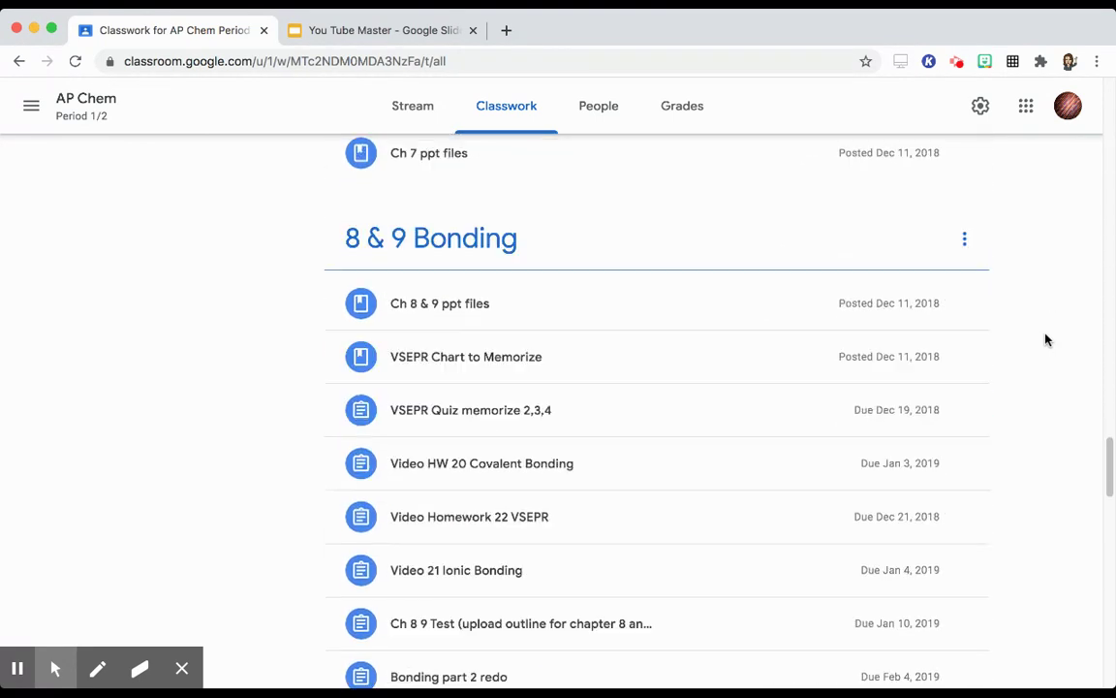
Move the 4 Solutions topic above the 1 2 3 topic in the AP Chem classwork and review the topic order
scroll(1046, 339, up, 4)
scroll(1045, 340, up, 15)
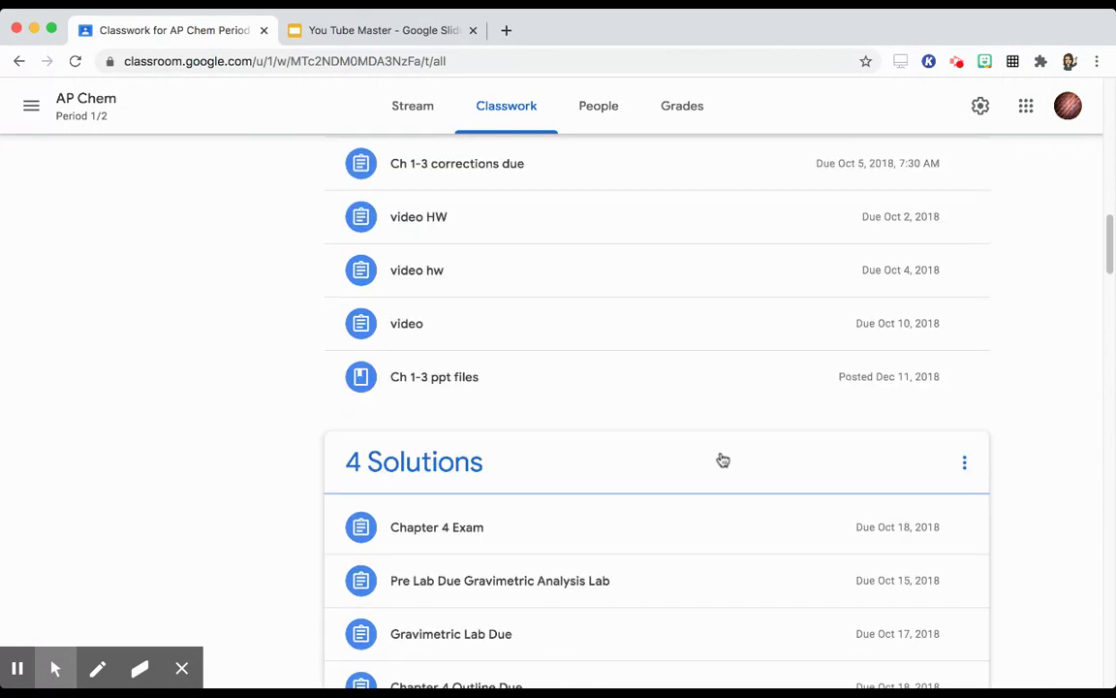
drag(722, 461, 568, 210)
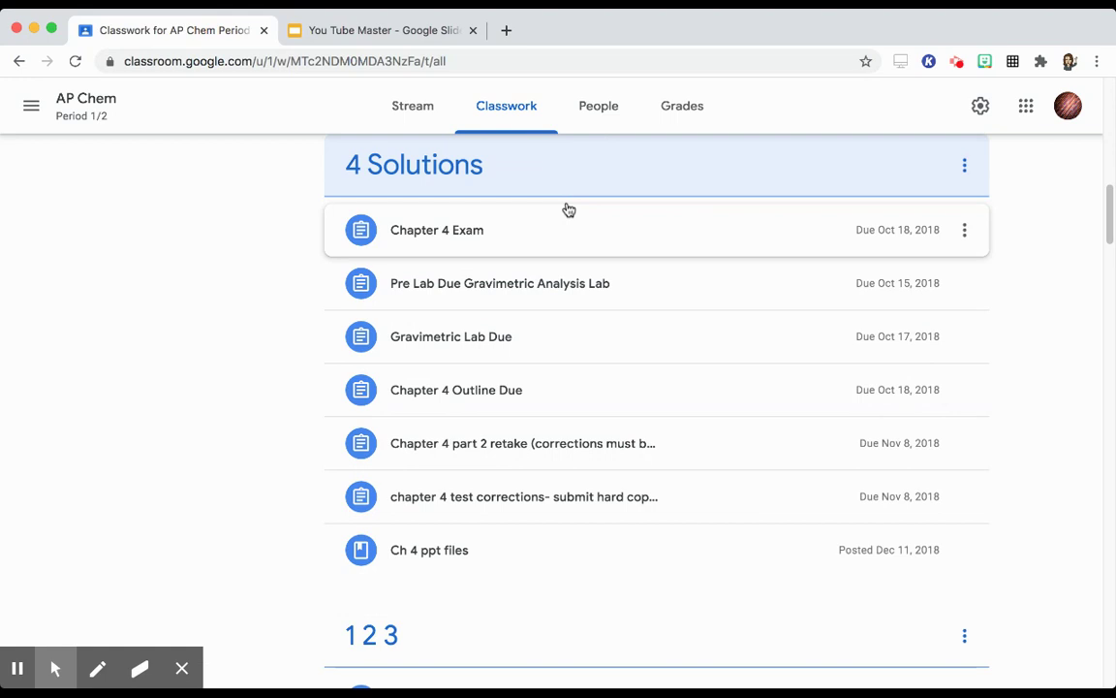
scroll(569, 210, up, 6)
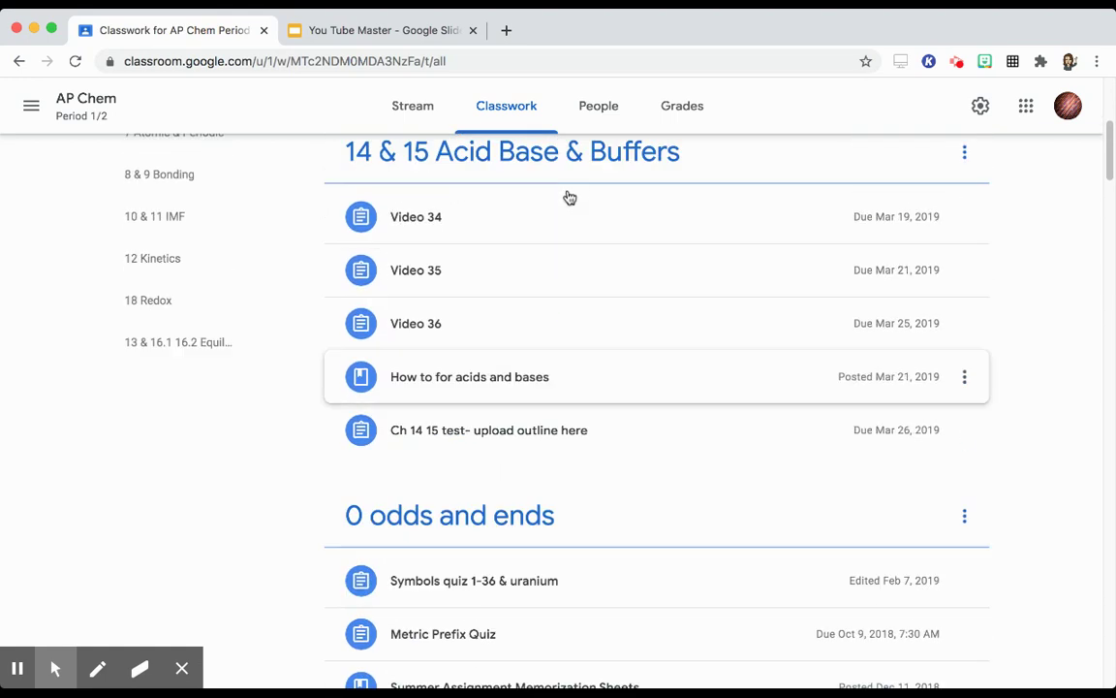
scroll(568, 196, up, 4)
scroll(568, 194, down, 5)
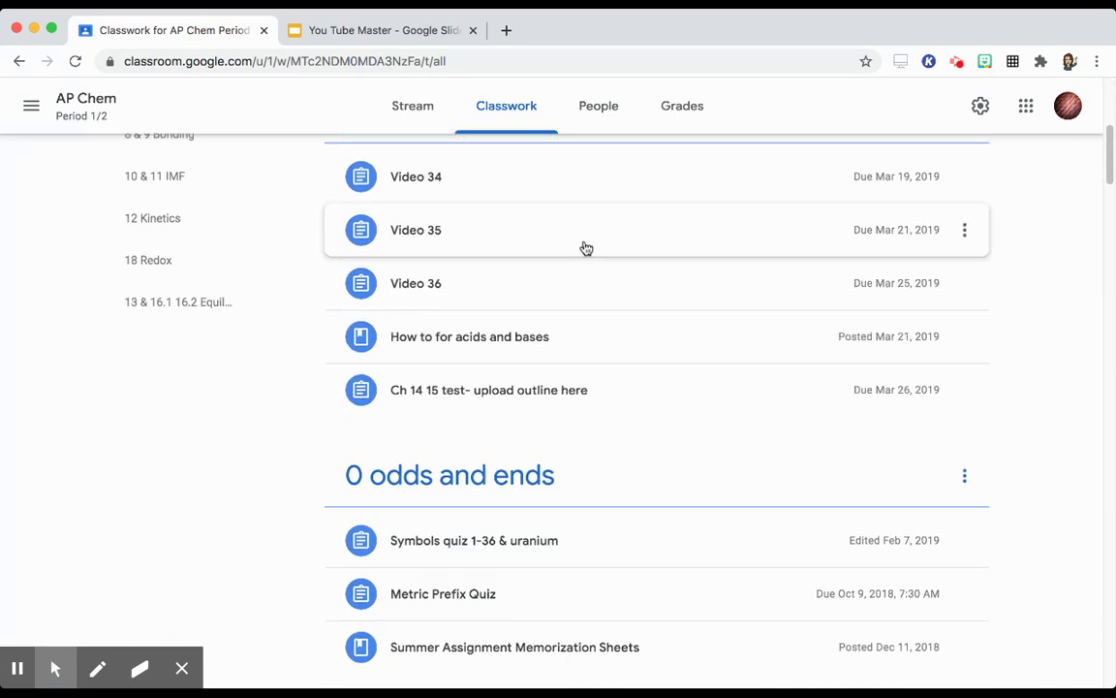
scroll(586, 253, down, 7)
scroll(1033, 248, down, 2)
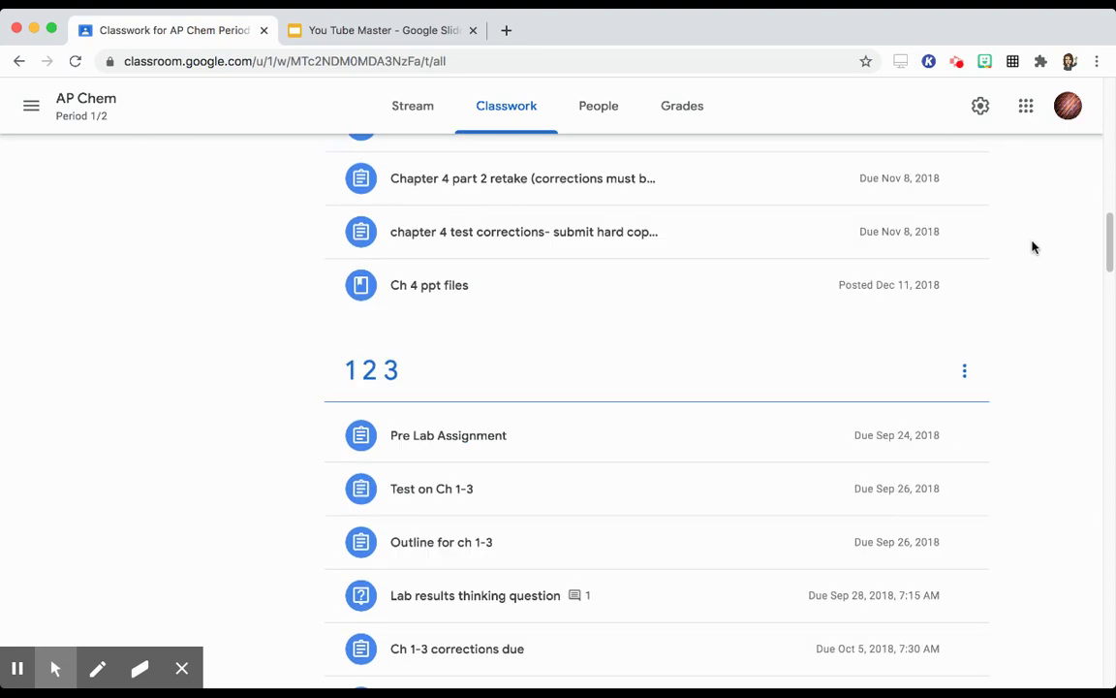
scroll(1033, 248, down, 2)
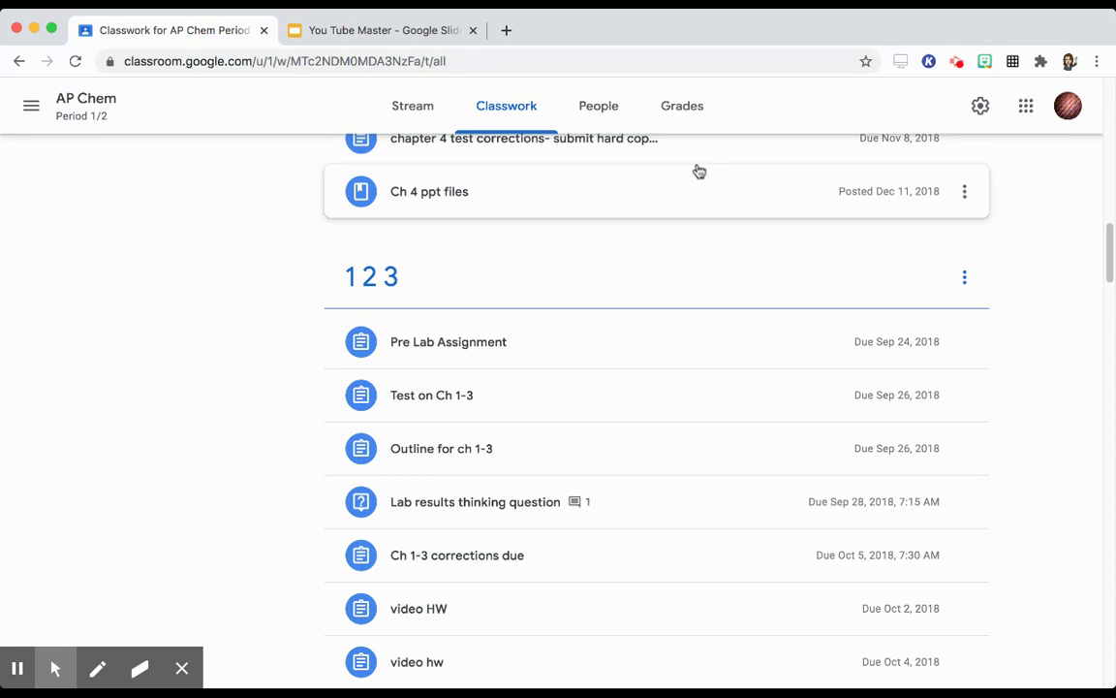
Return to the overview of all classes and look through the class cards down to Test Class
click(34, 106)
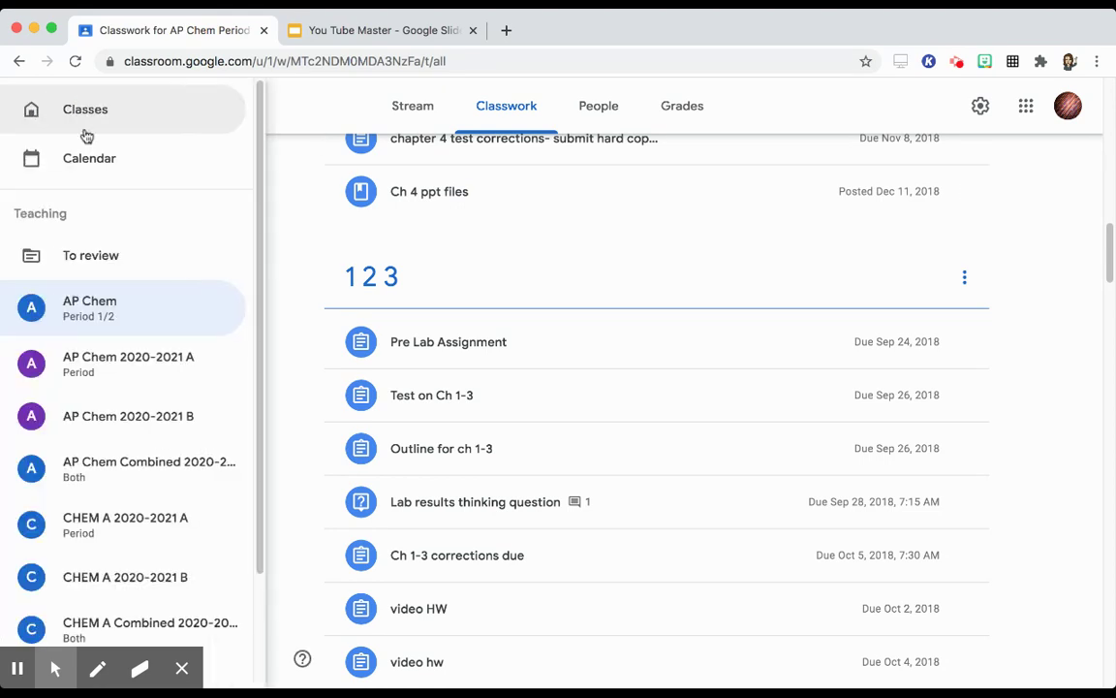
click(42, 122)
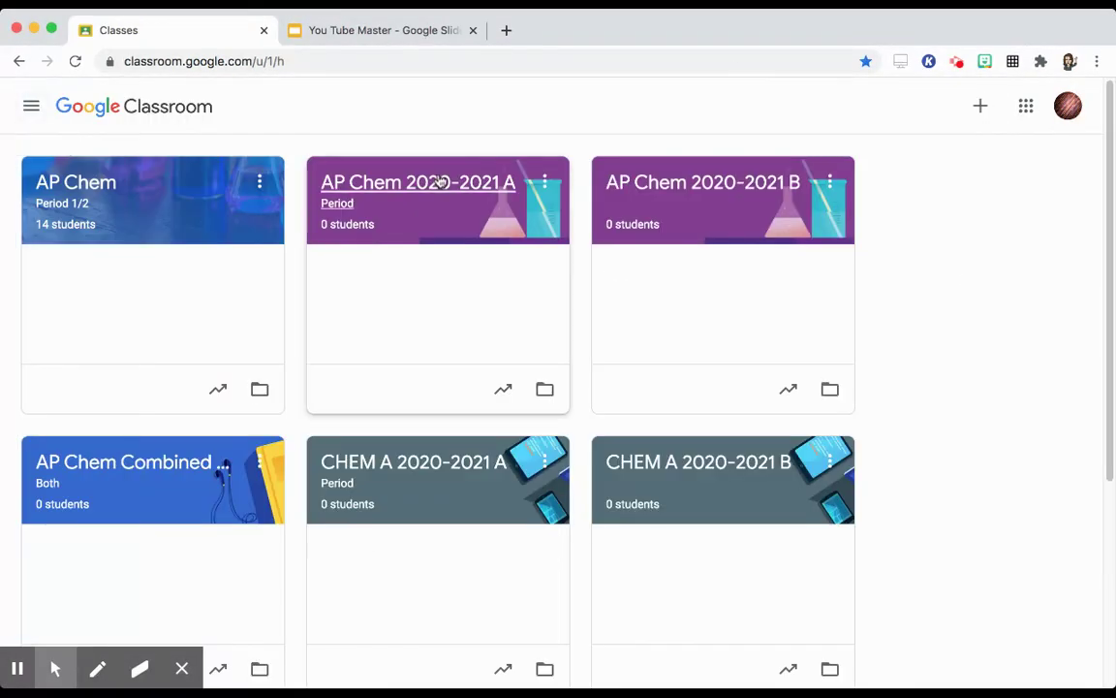
scroll(439, 182, down, 5)
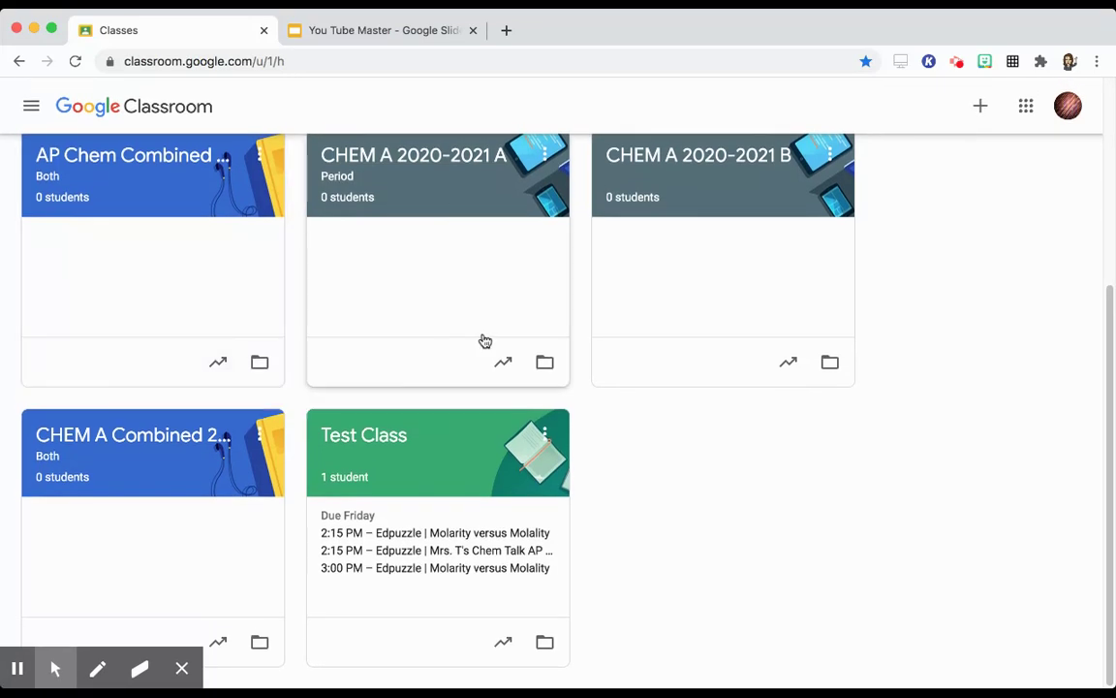
scroll(483, 341, up, 2)
scroll(484, 341, up, 3)
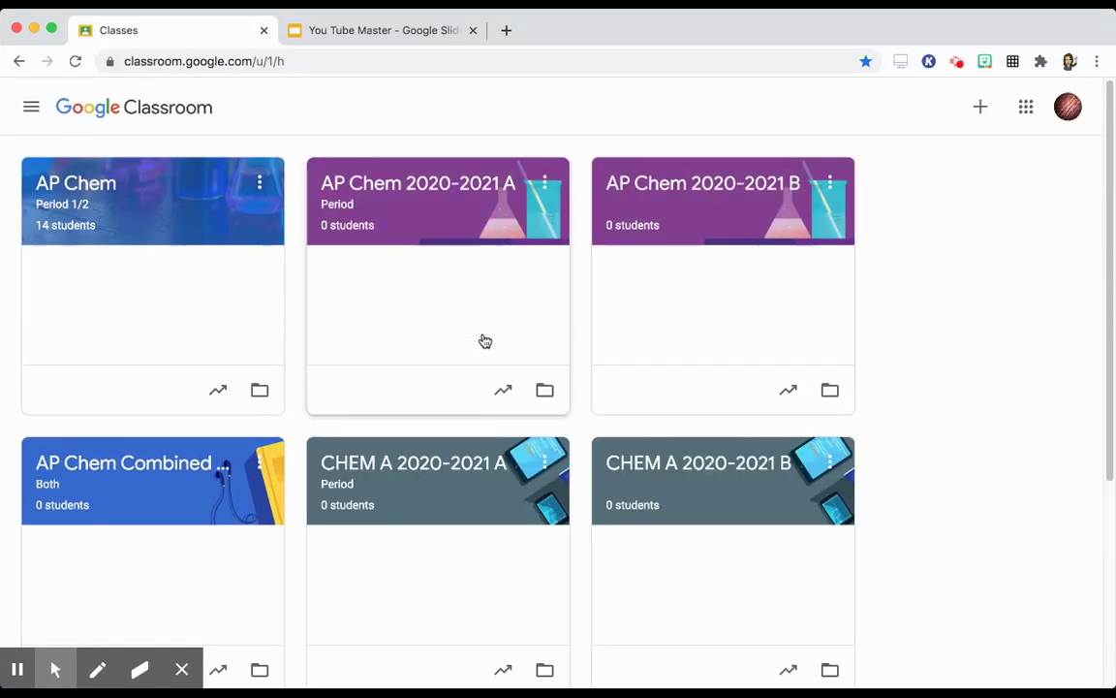
Open the copy options for the AP Chem class, inspect the class name and section fields, and close them without copying
click(259, 182)
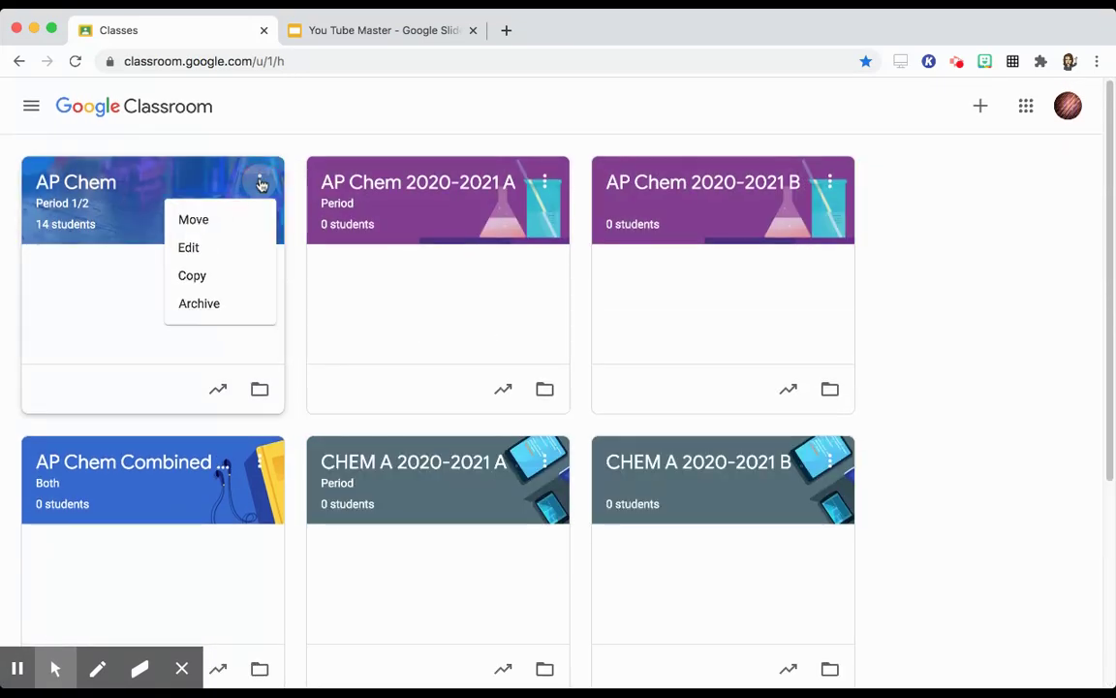
click(199, 279)
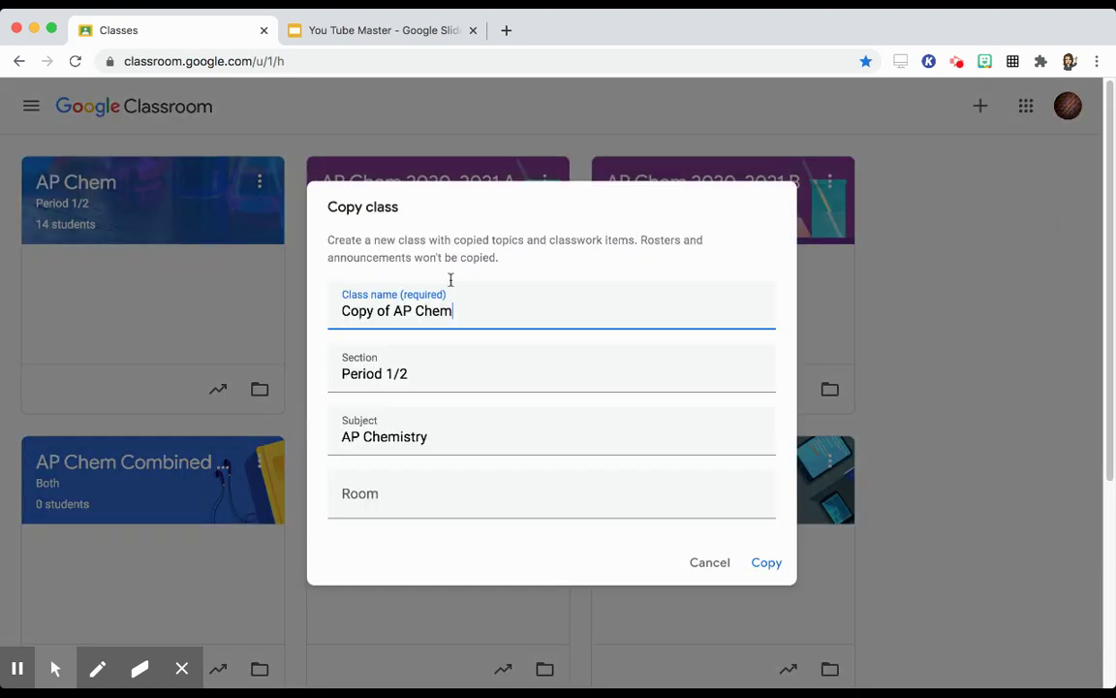
drag(485, 312, 331, 306)
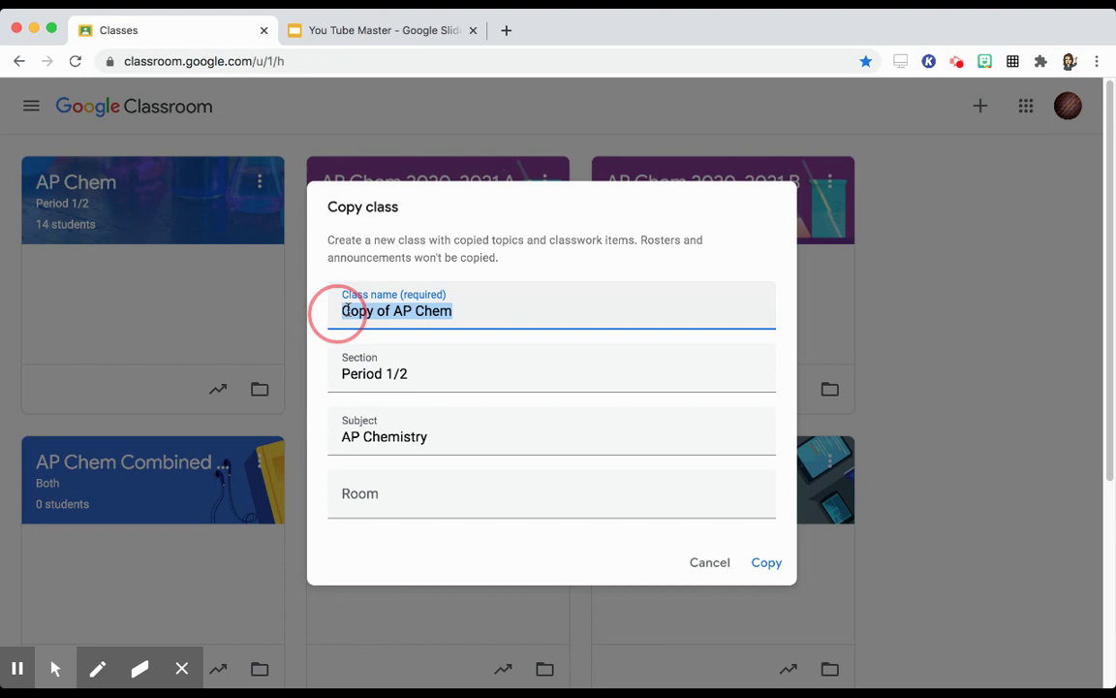
drag(449, 368, 354, 378)
click(428, 374)
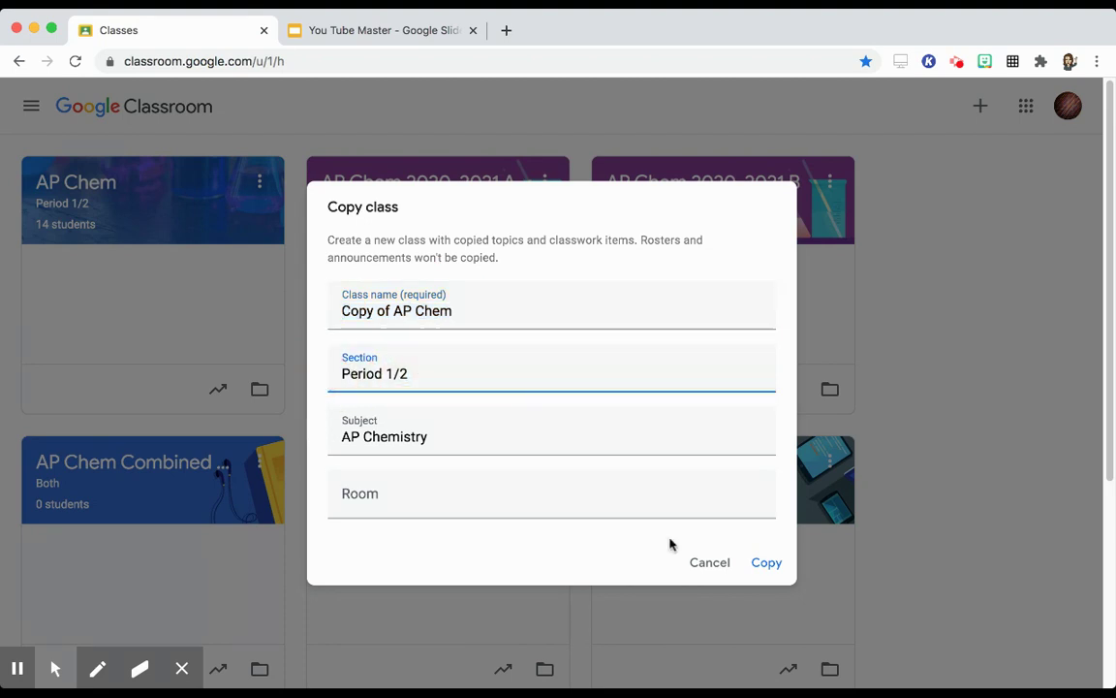
click(1004, 387)
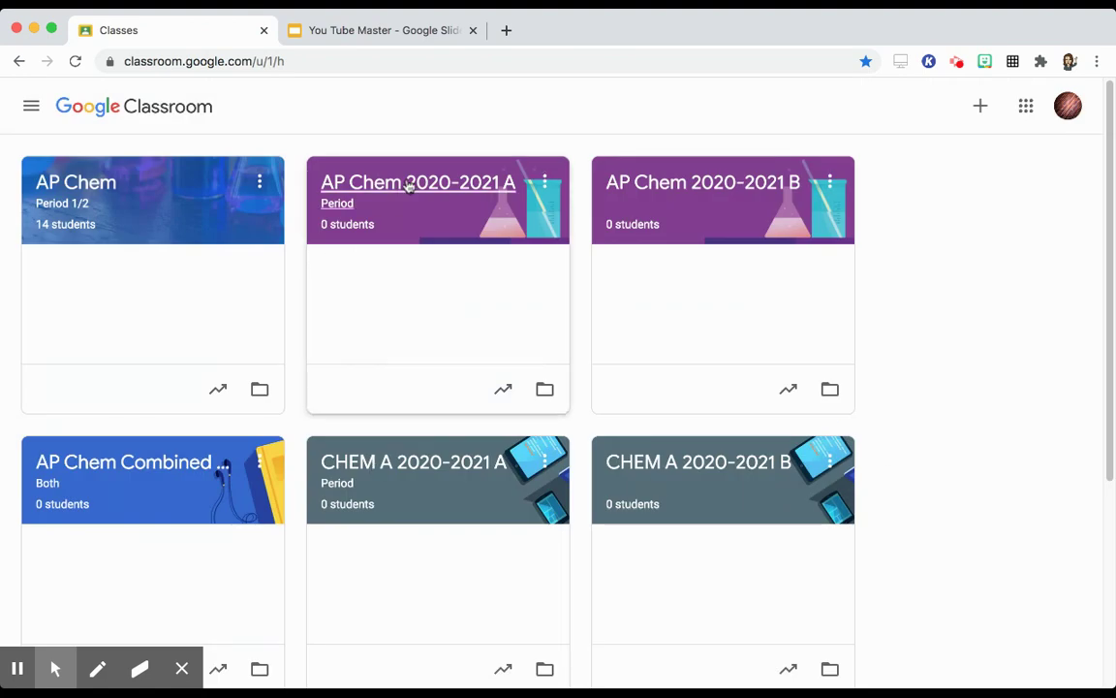
Open the classwork of the AP Chem 2020-2021 A class and examine its posted and draft items across the topics
click(409, 184)
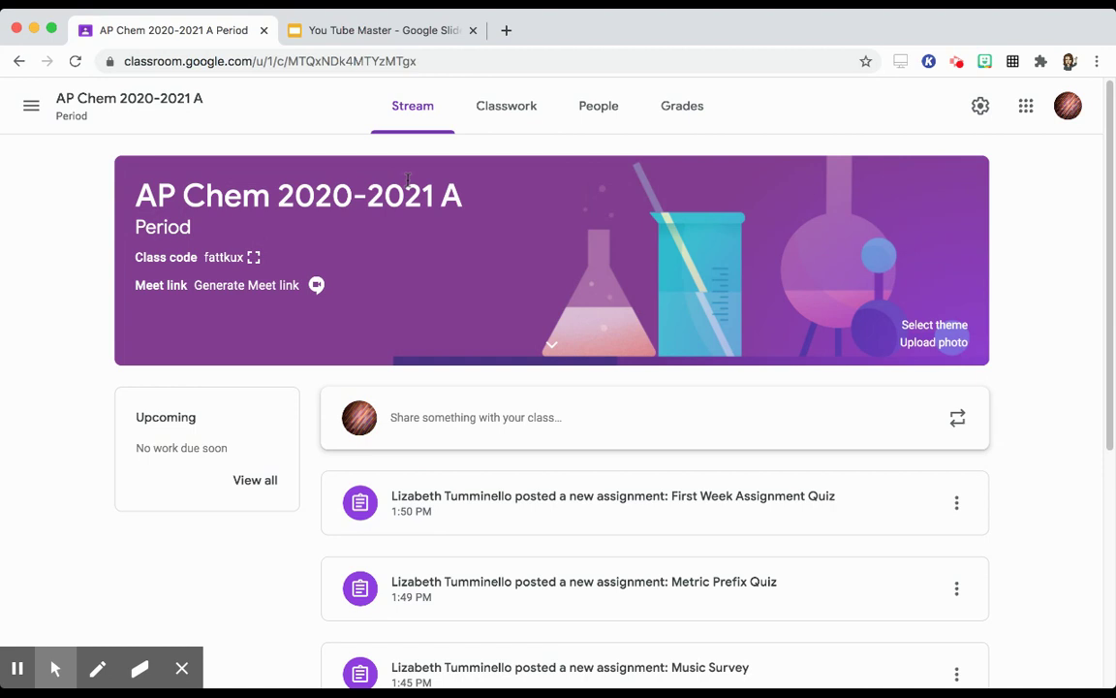
click(501, 106)
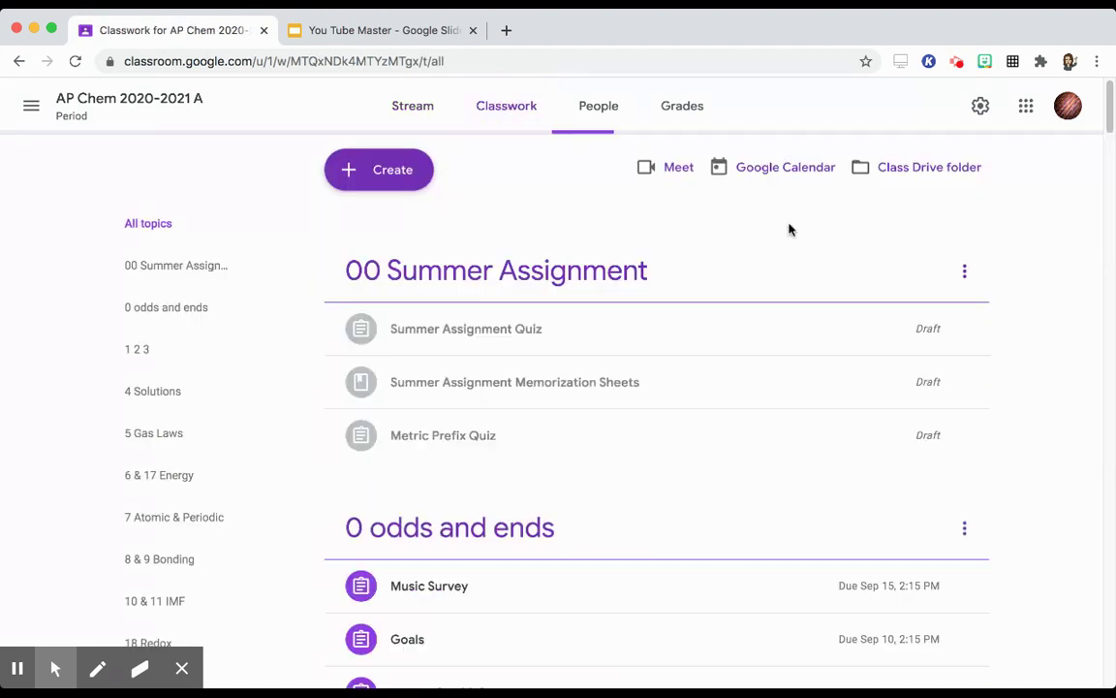
scroll(815, 240, down, 5)
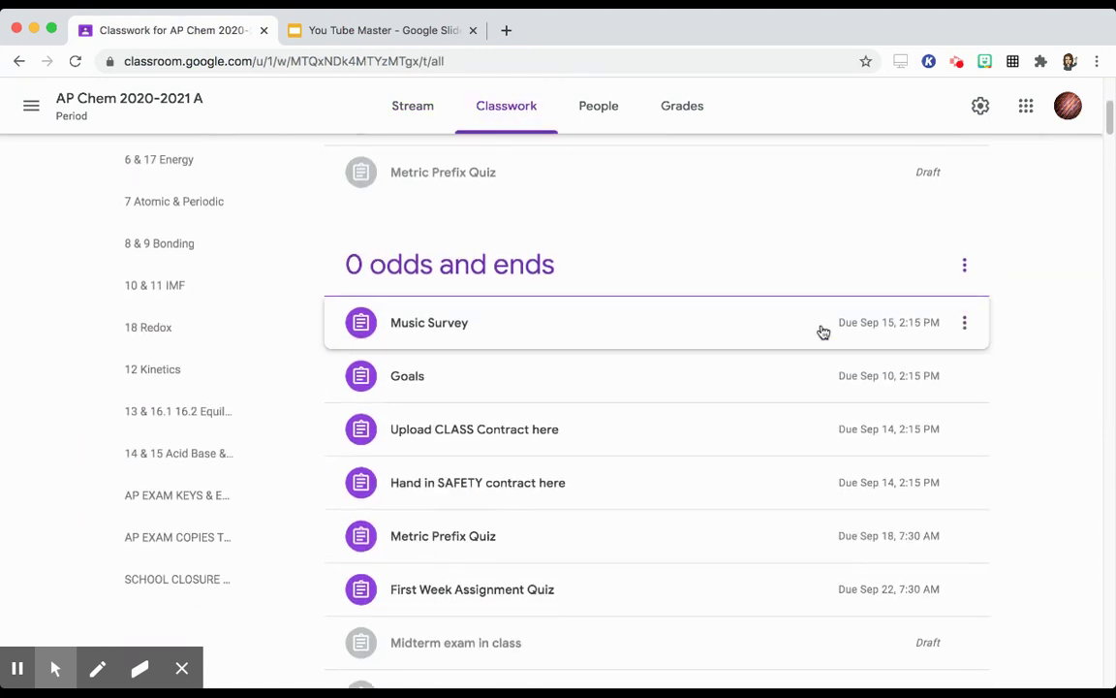
scroll(823, 332, down, 4)
scroll(823, 333, up, 7)
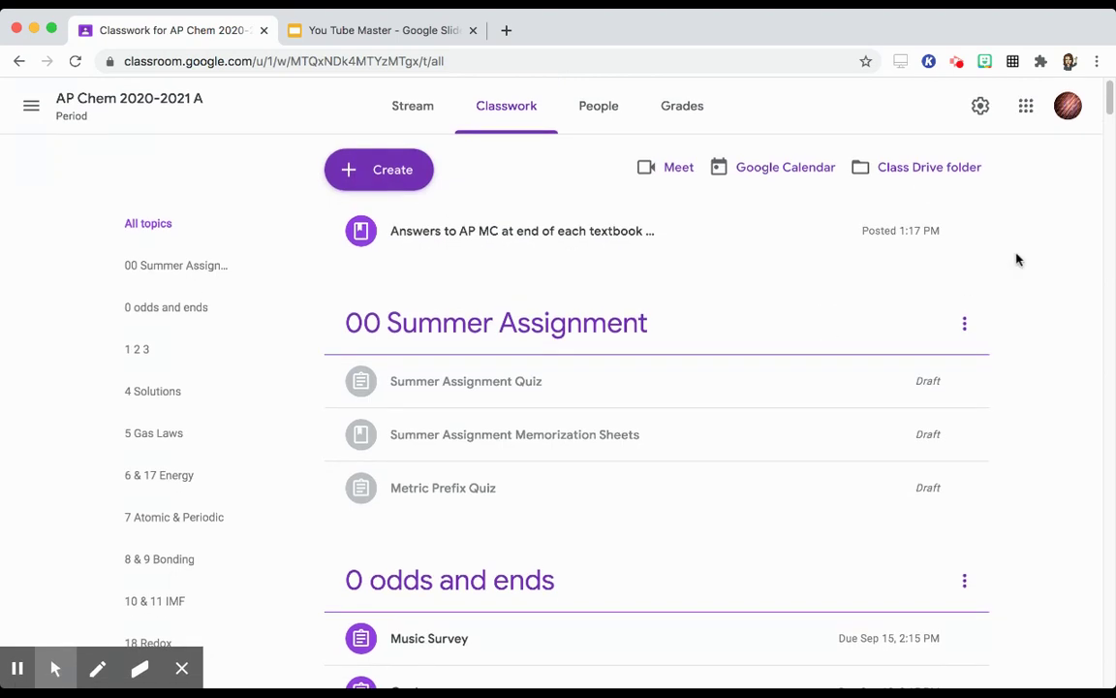
scroll(1018, 259, down, 6)
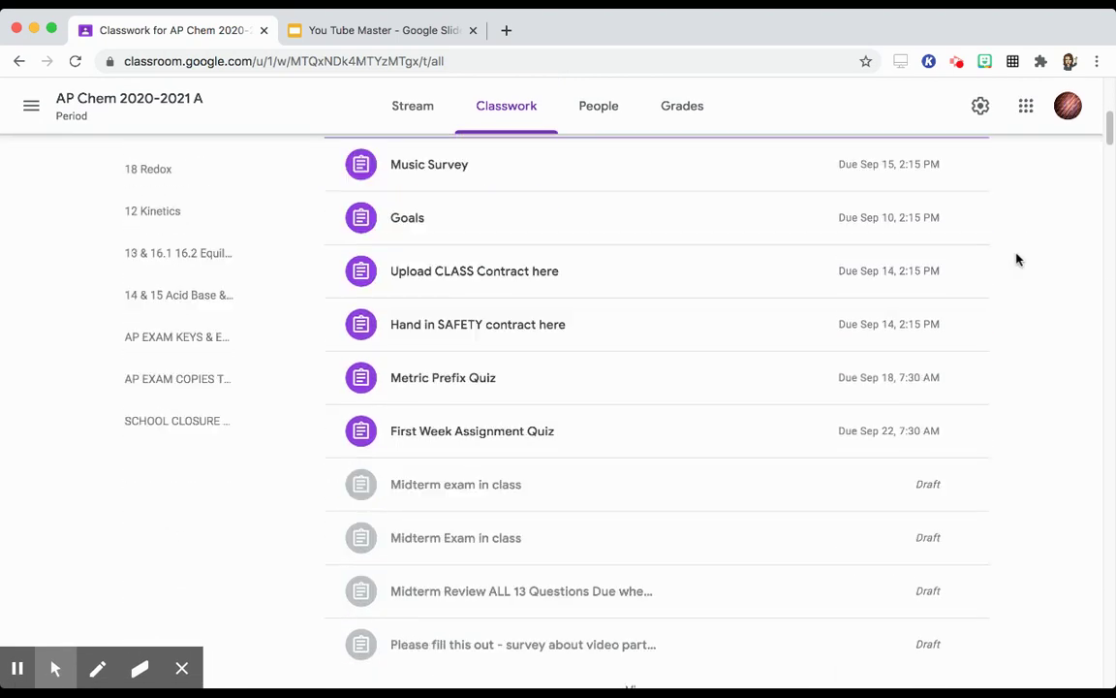
scroll(1017, 259, down, 9)
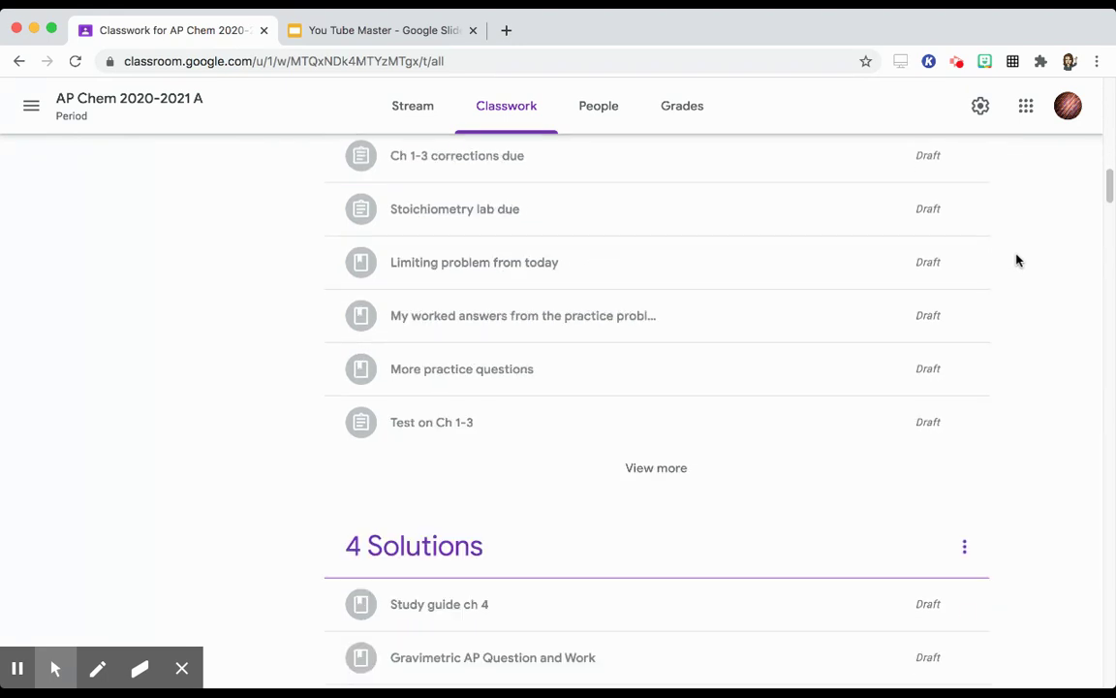
scroll(1017, 258, down, 11)
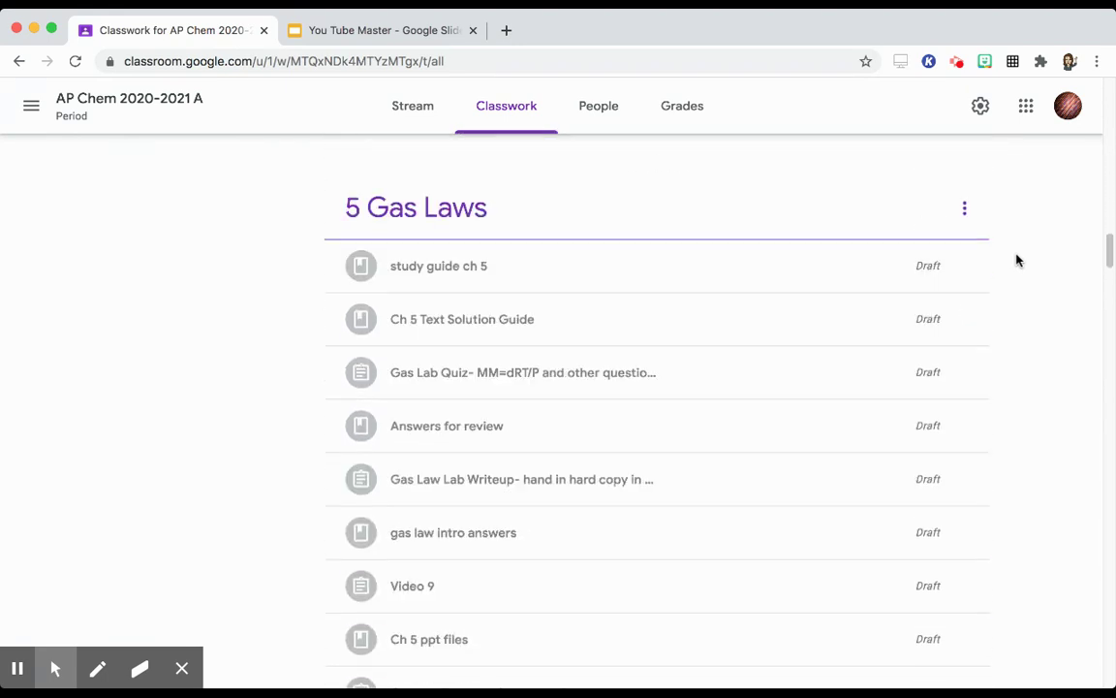
scroll(1017, 259, up, 20)
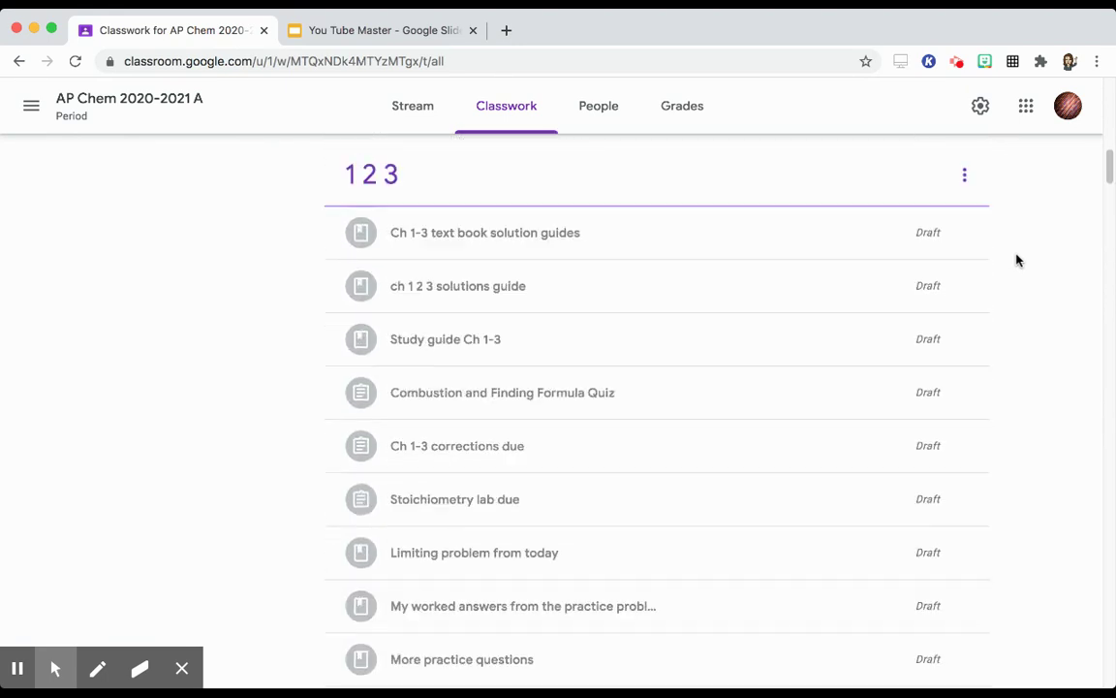
scroll(1018, 259, up, 4)
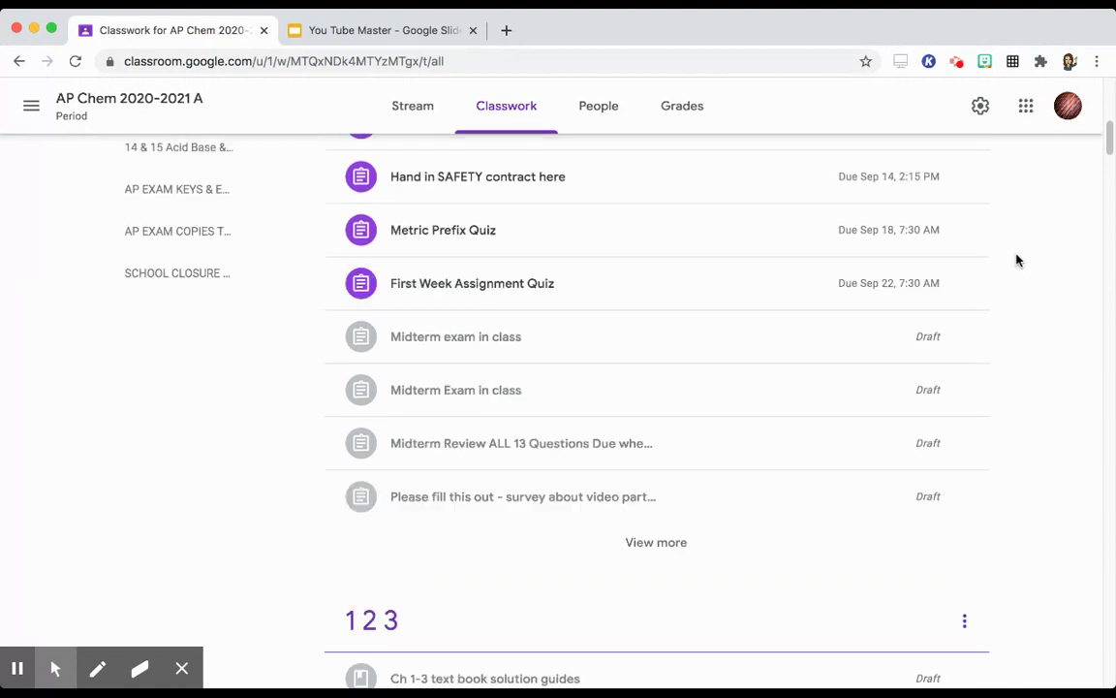
scroll(1018, 259, up, 2)
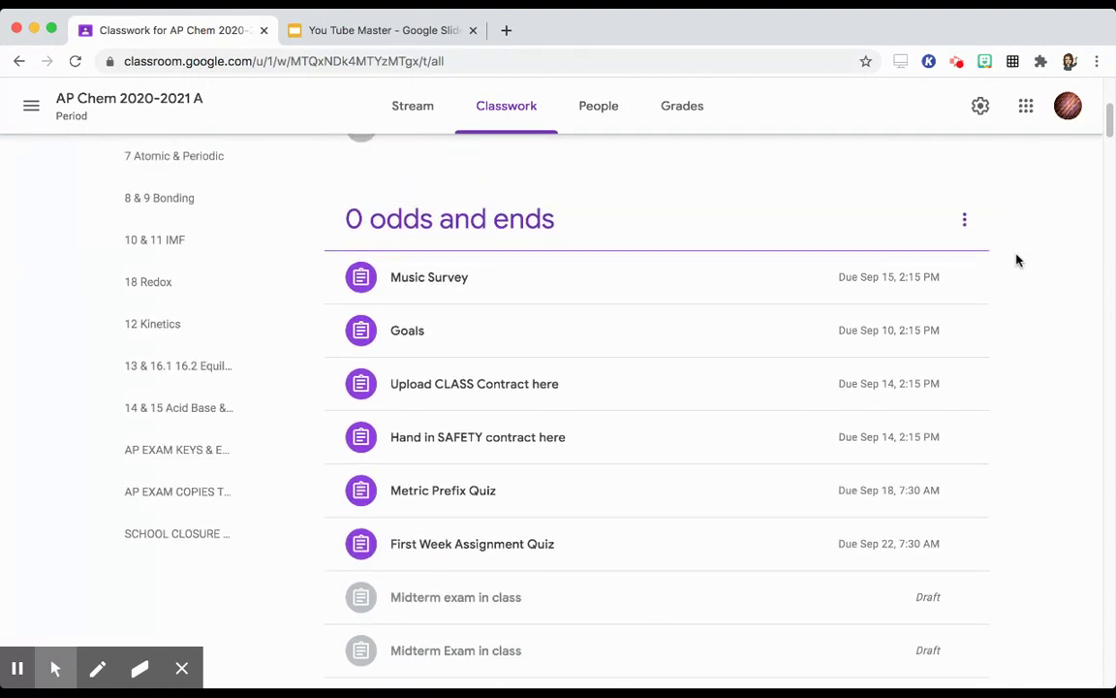
Expand the draft material "ch 1 2 3 solutions guide" in the 1 2 3 topic
scroll(1017, 258, down, 8)
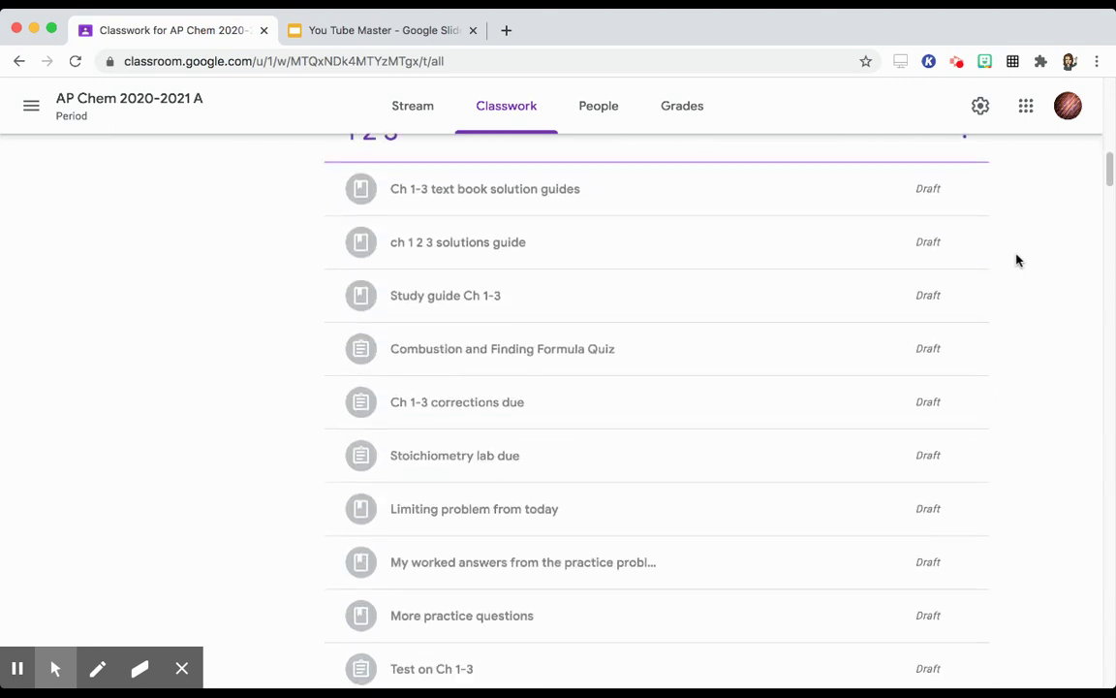
click(563, 262)
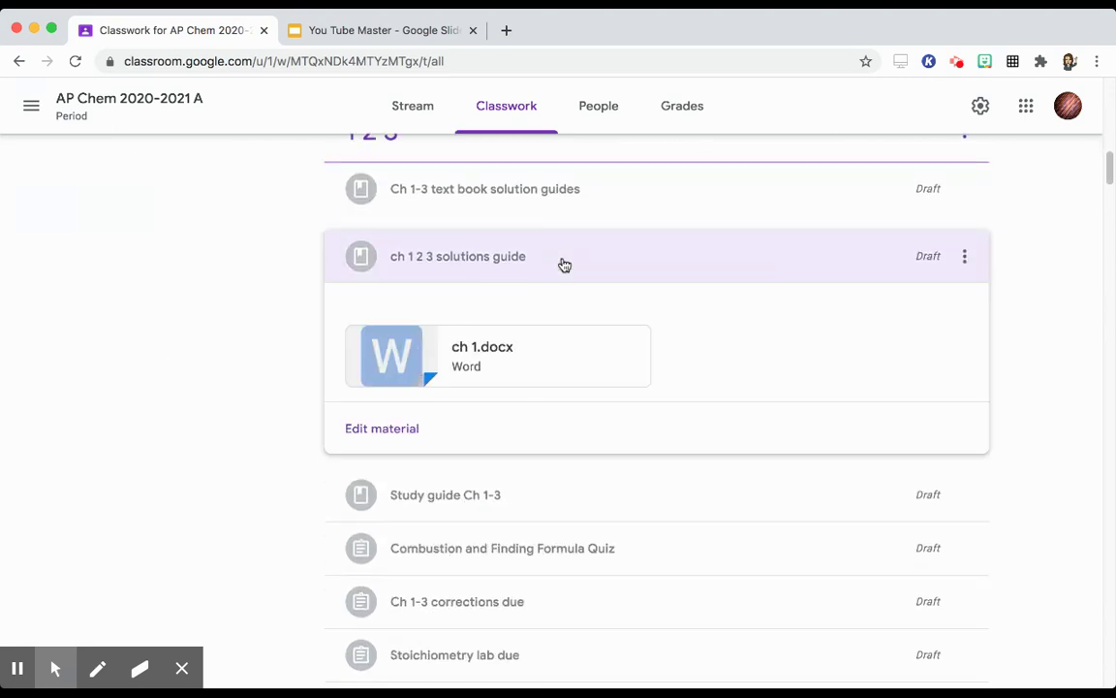
Edit the draft material "ch 1 2 3 solutions guide", add AP Chem 2020-2021 B as a second class, and post it to both
click(947, 265)
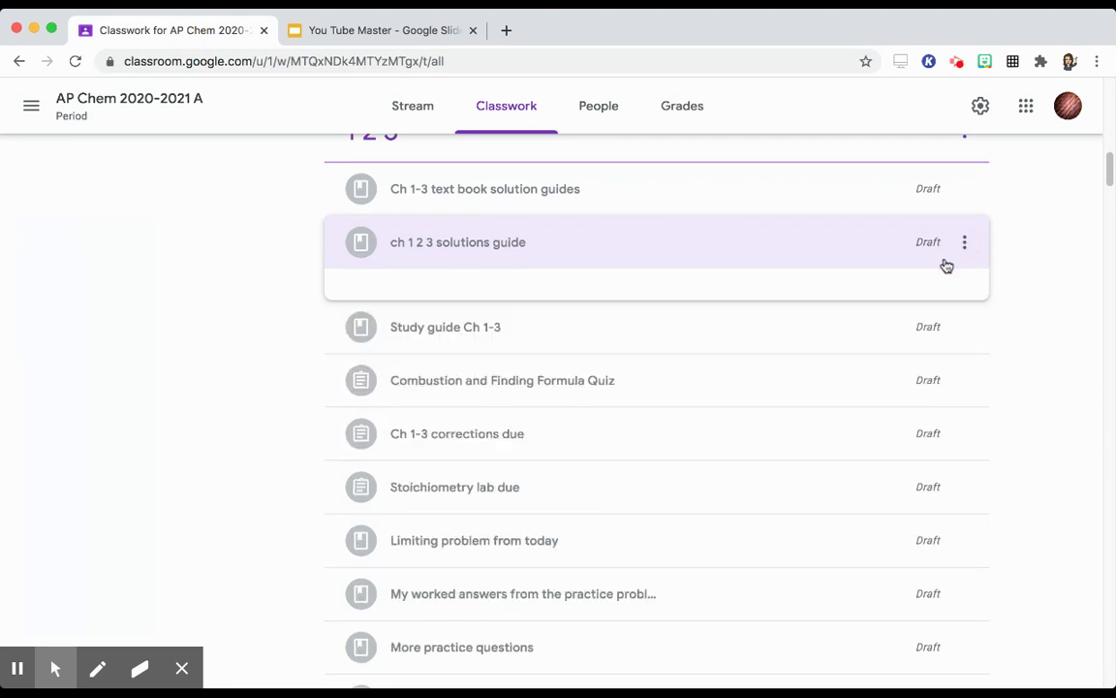
click(963, 244)
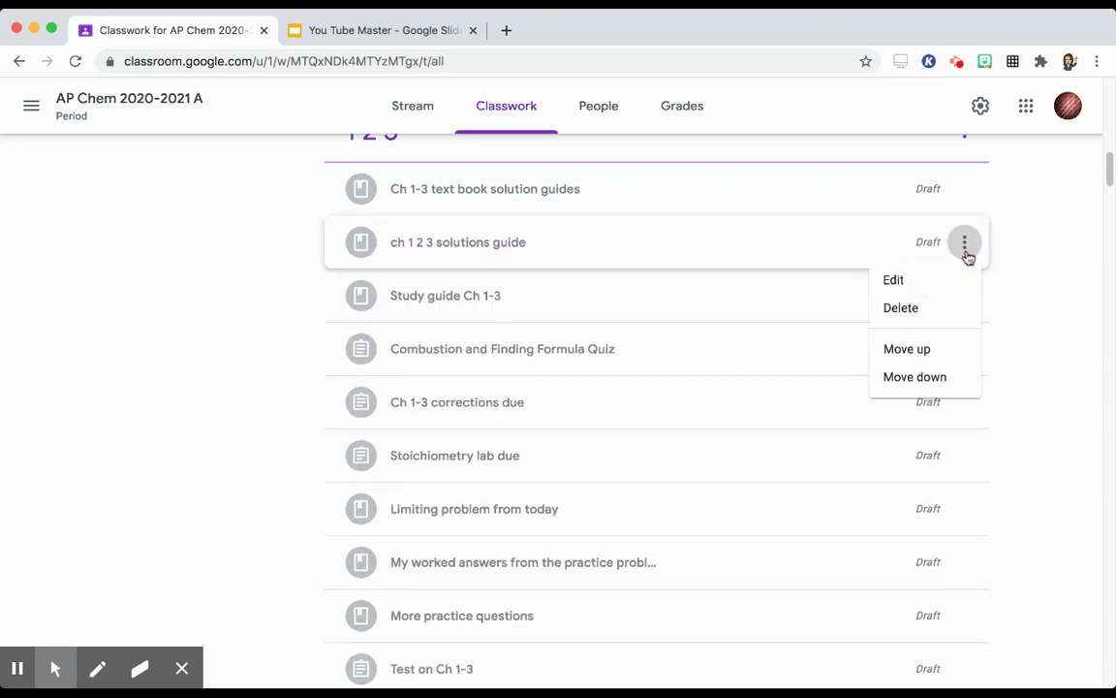
click(930, 287)
click(927, 207)
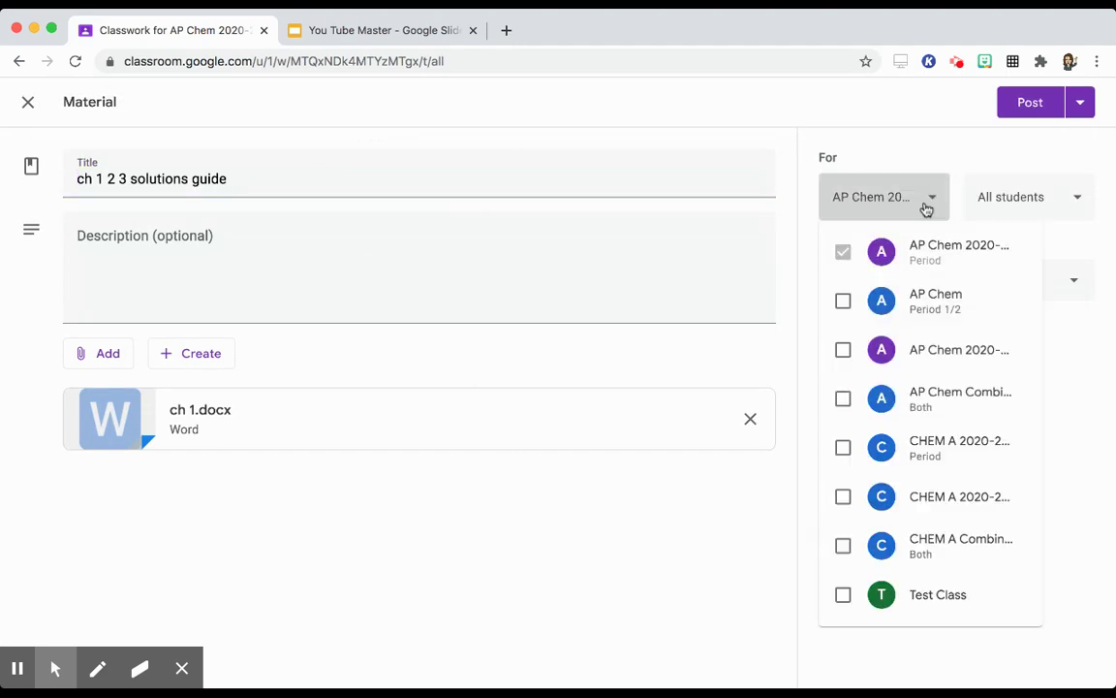
click(843, 349)
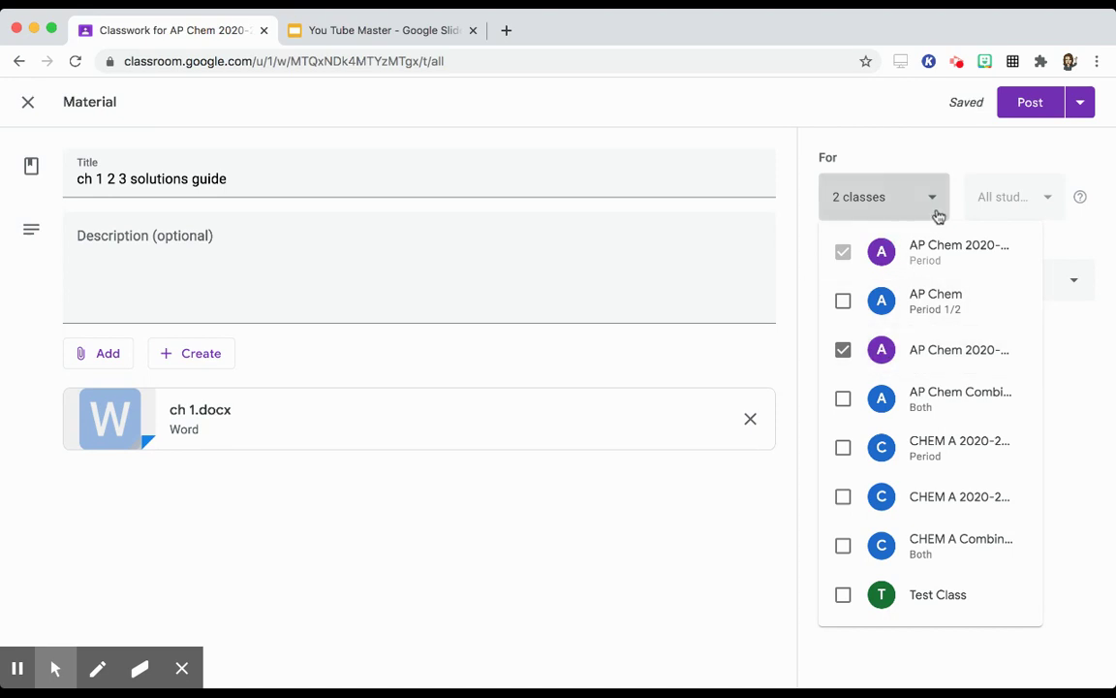
click(640, 383)
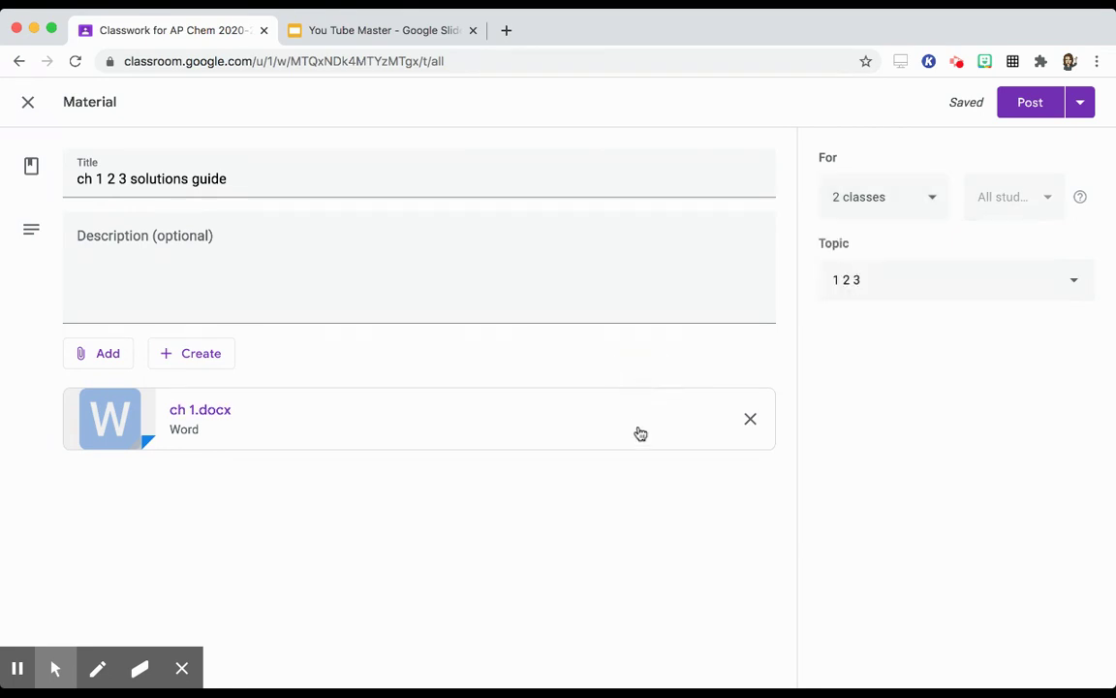
click(1033, 108)
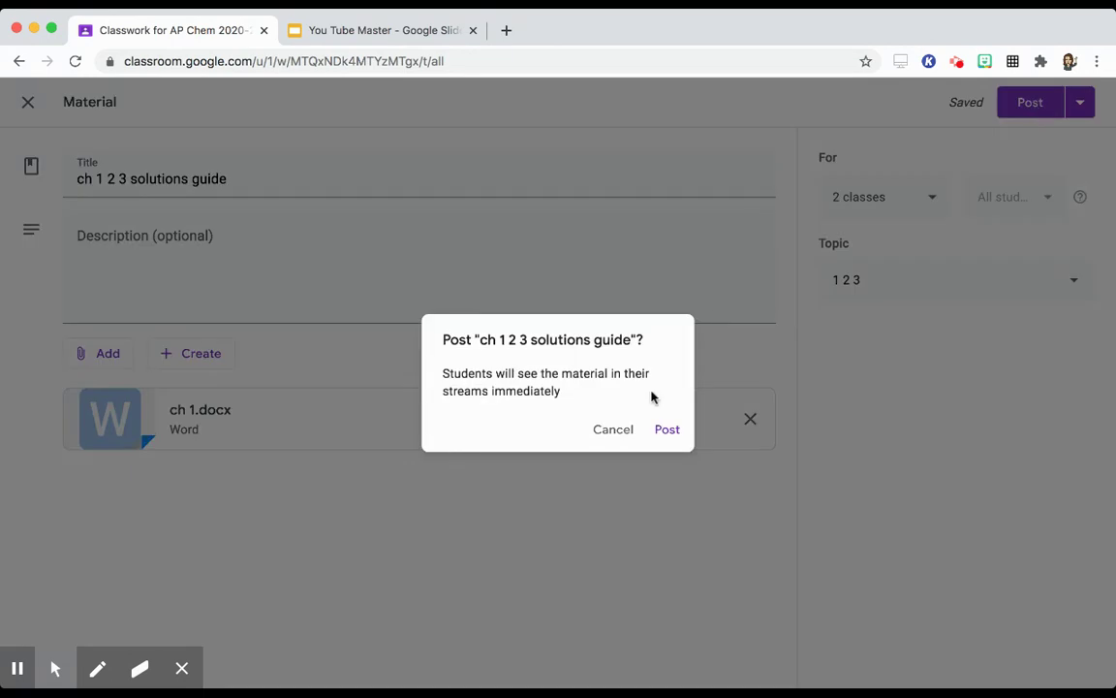
click(667, 428)
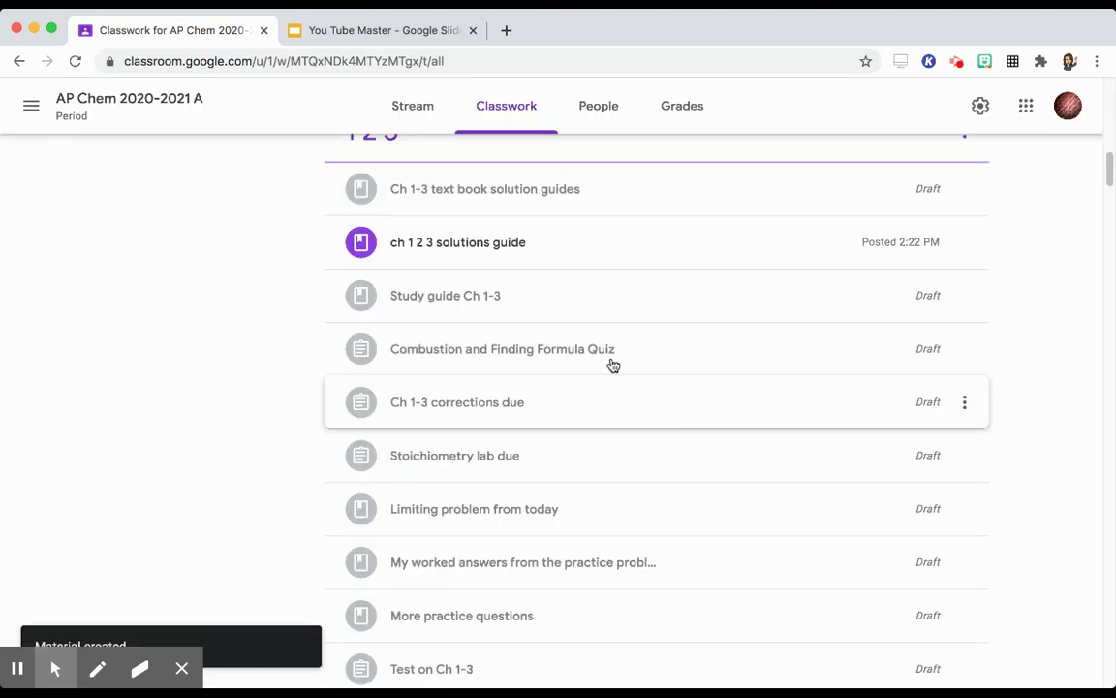
Open the classwork of the AP Chem 2020-2021 B class and check its topics for the posted solutions guide
click(31, 105)
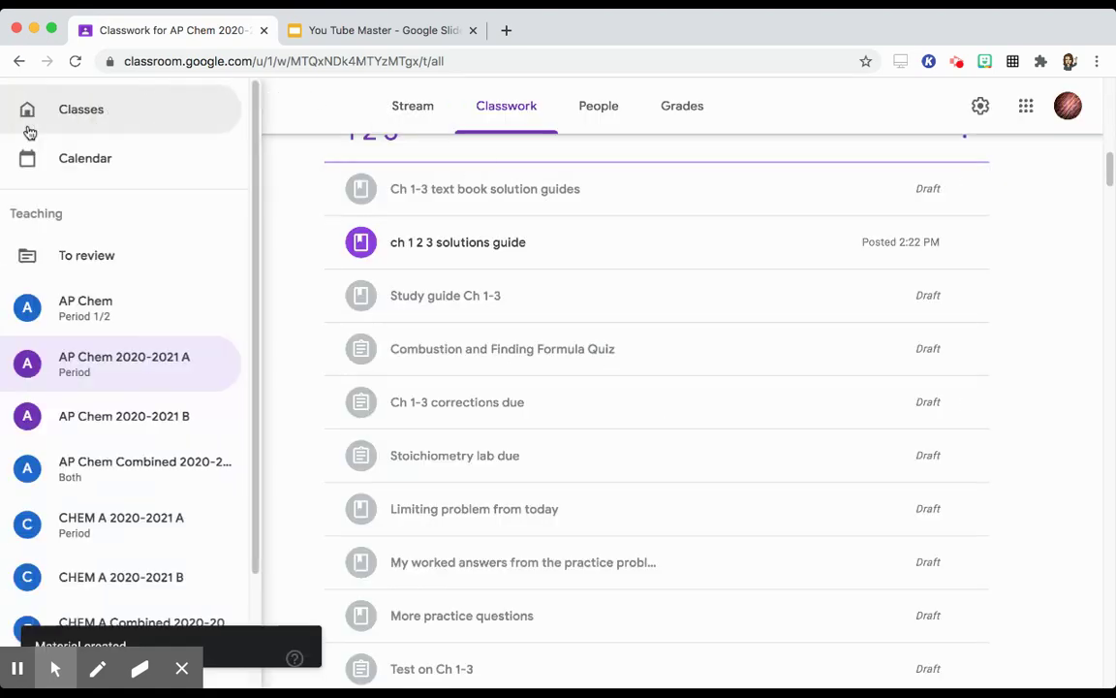
click(71, 124)
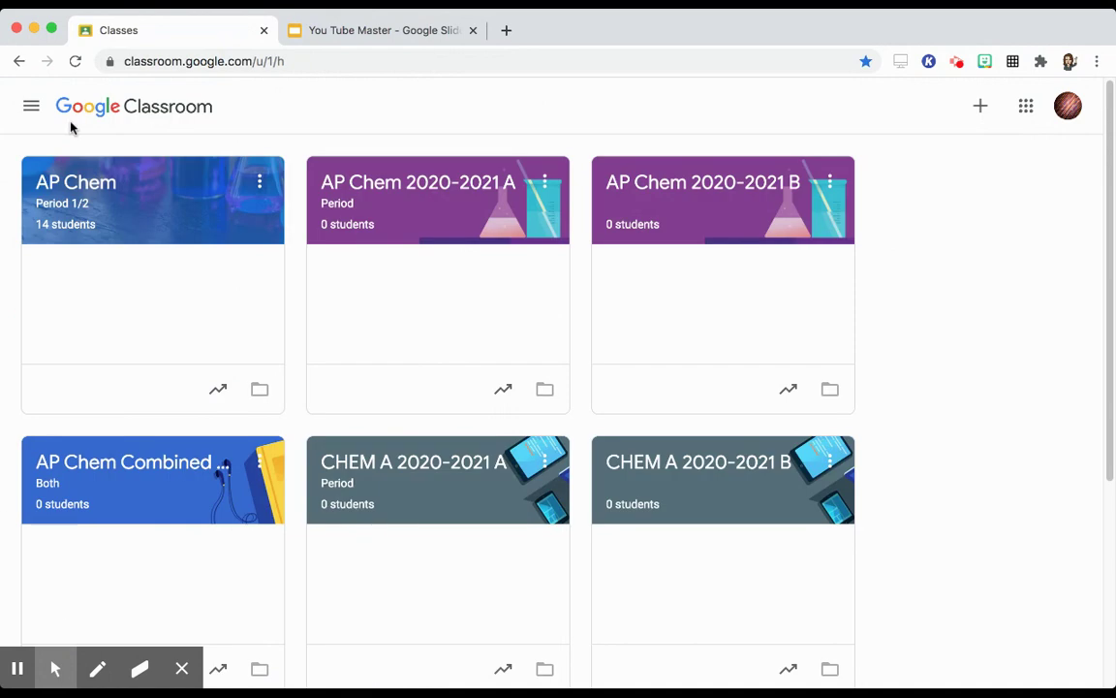
click(608, 190)
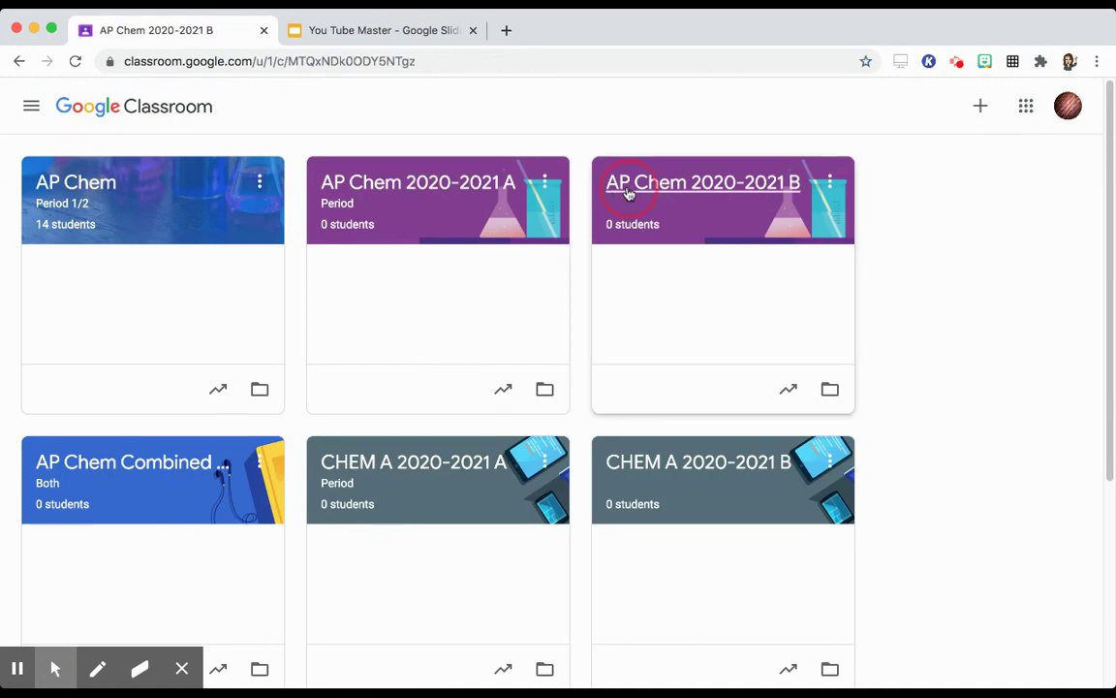
click(527, 118)
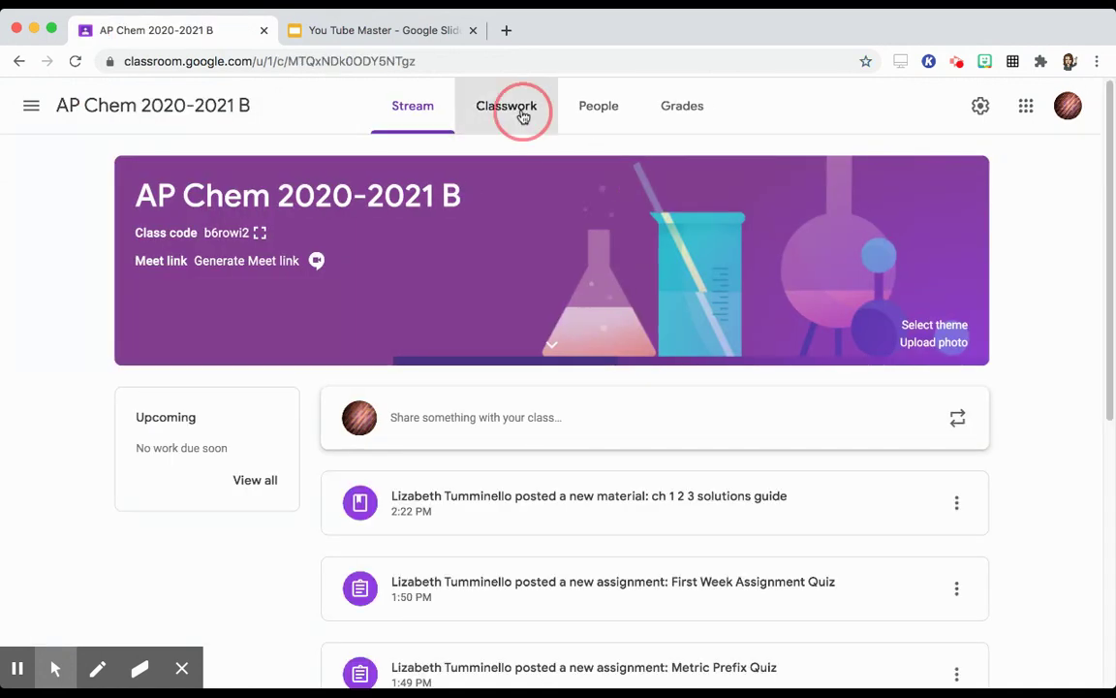
scroll(856, 240, down, 2)
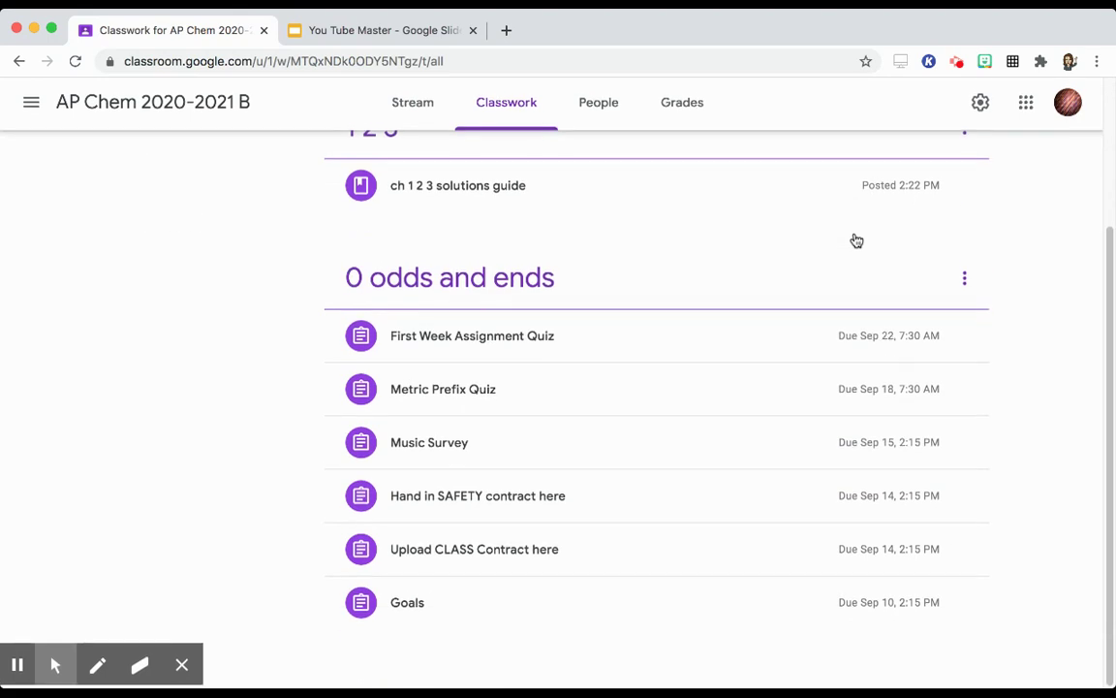
scroll(856, 240, up, 3)
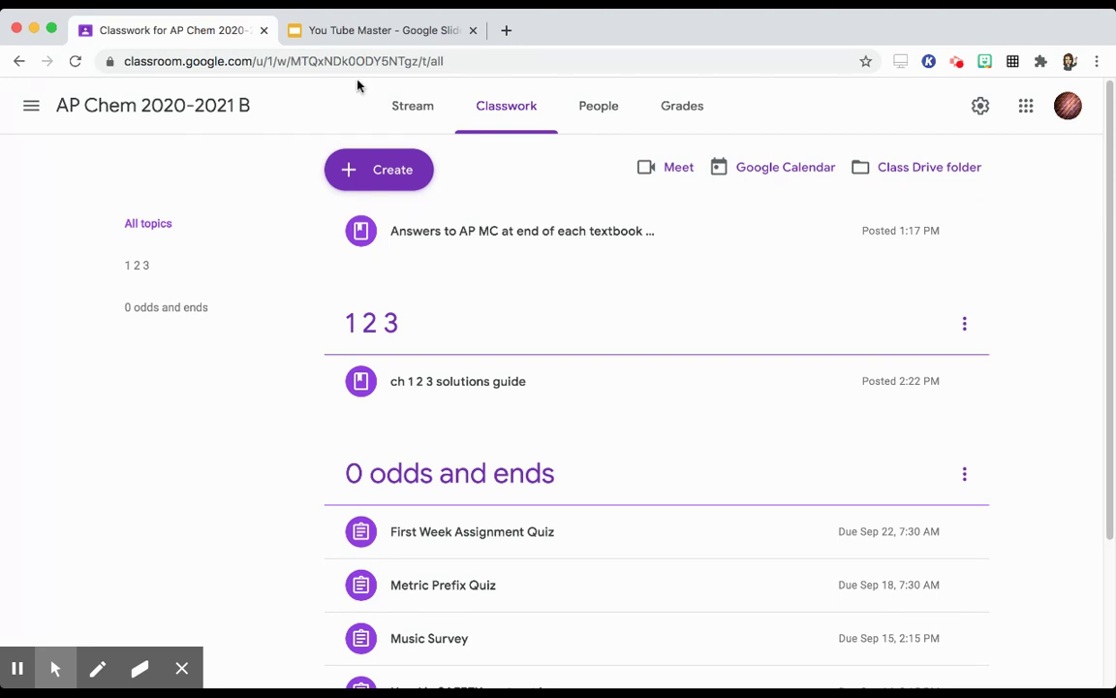
Return to the classwork of the AP Chem 2020-2021 A class and look through its topics down to 4 Solutions
click(30, 109)
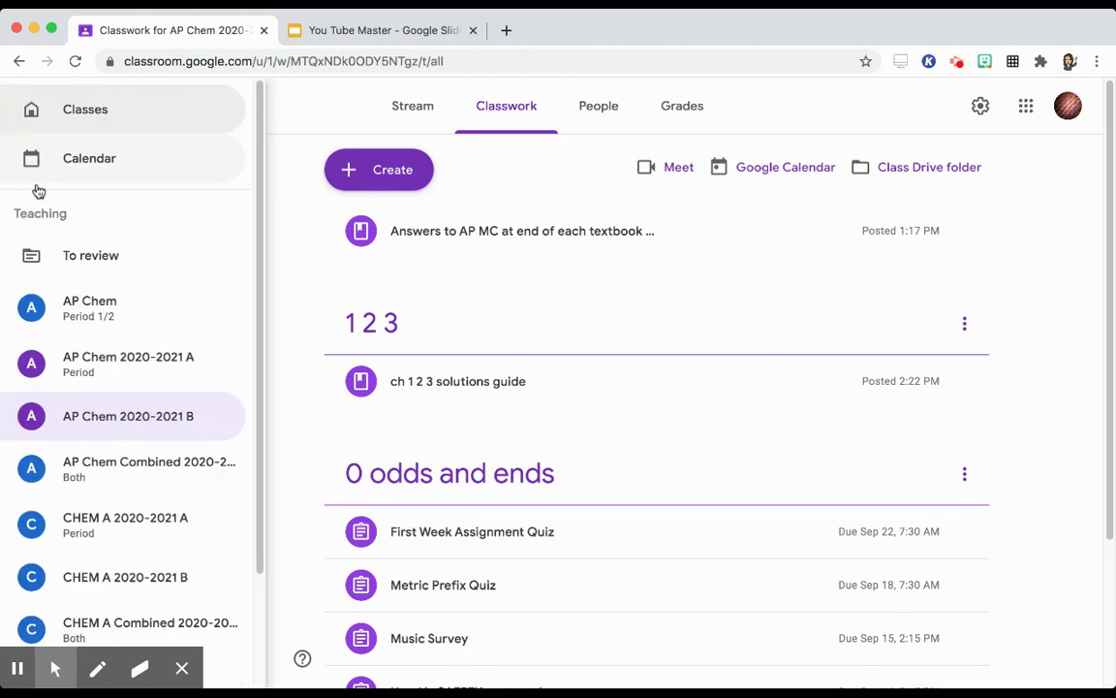
click(45, 116)
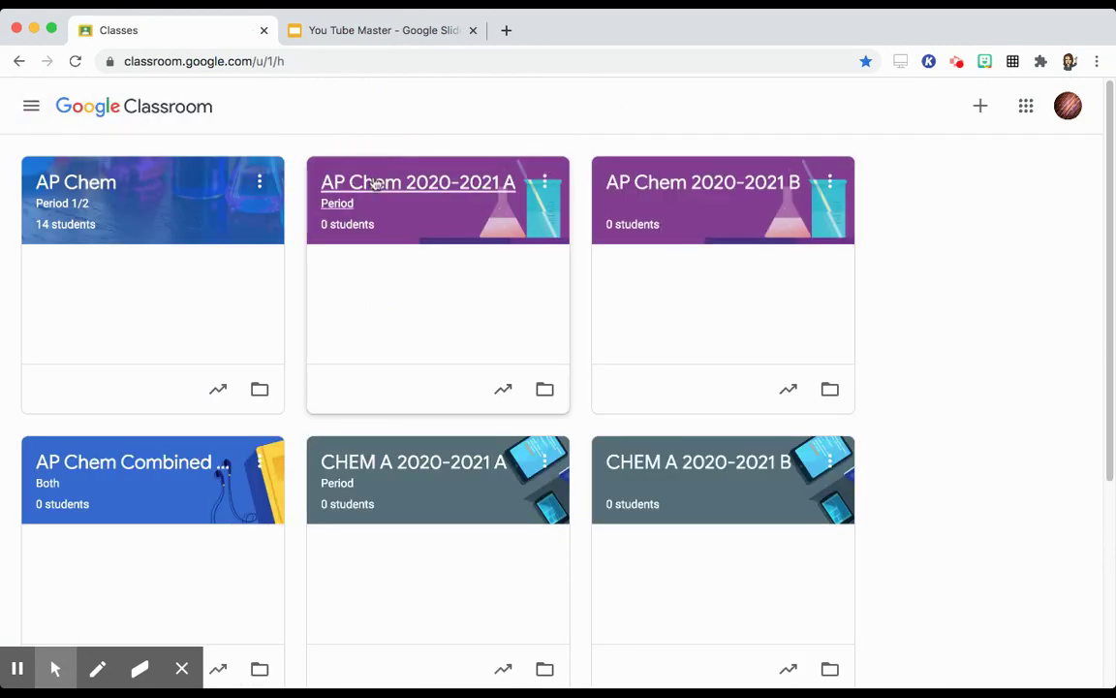
click(341, 169)
click(499, 120)
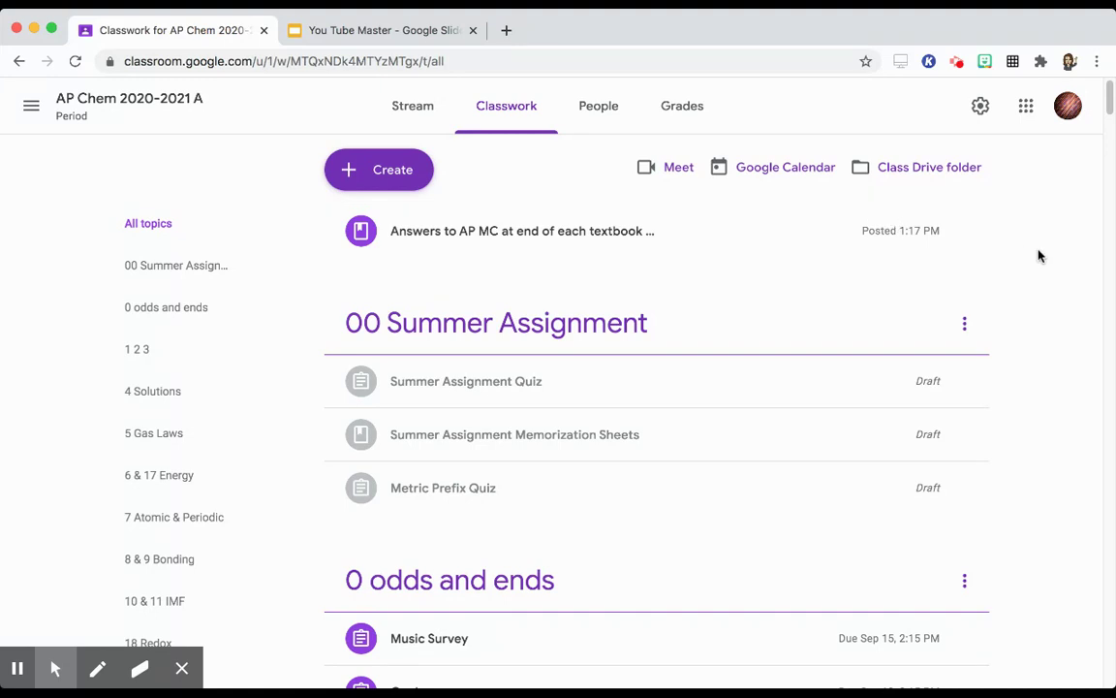
scroll(1038, 255, down, 7)
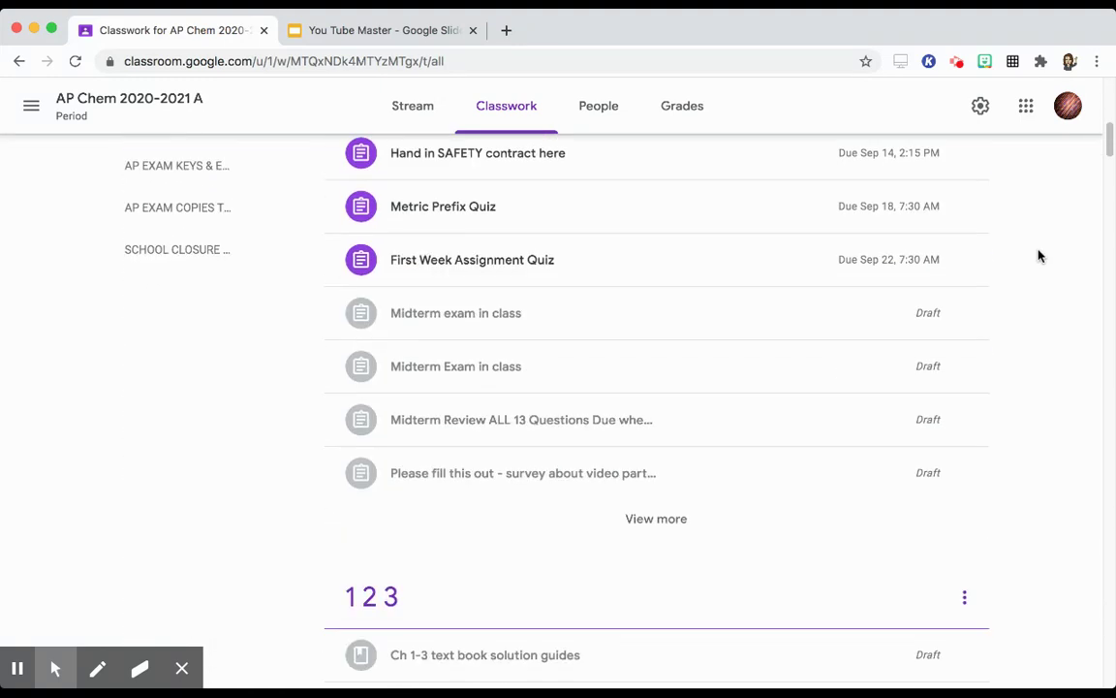
scroll(1039, 255, down, 10)
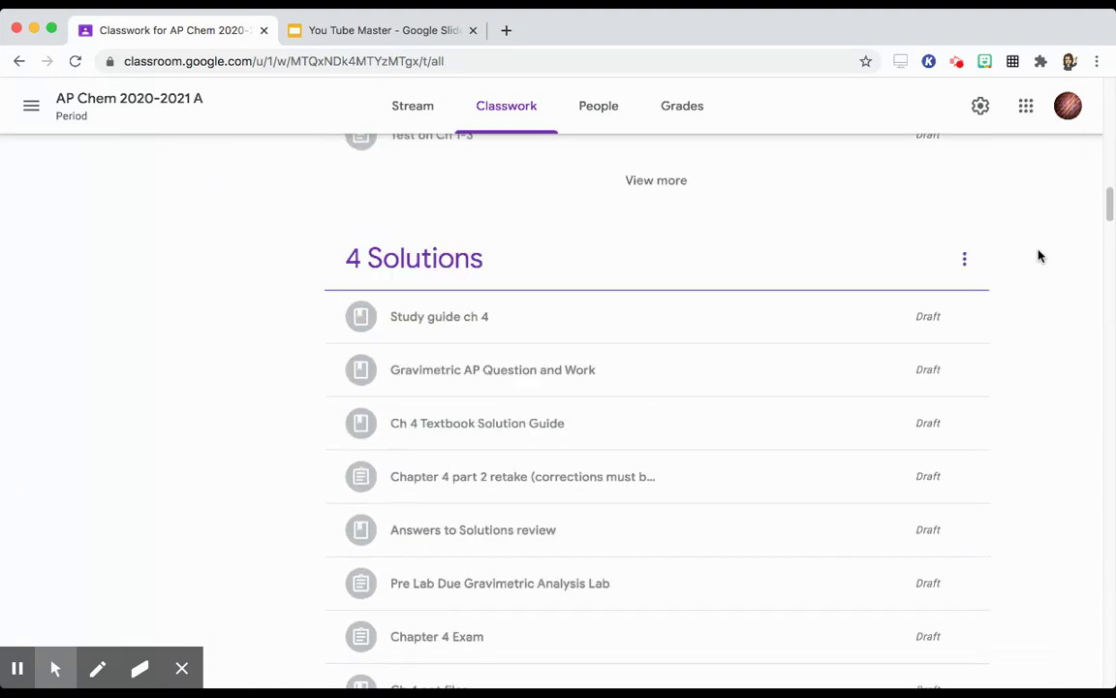
scroll(1039, 256, down, 1)
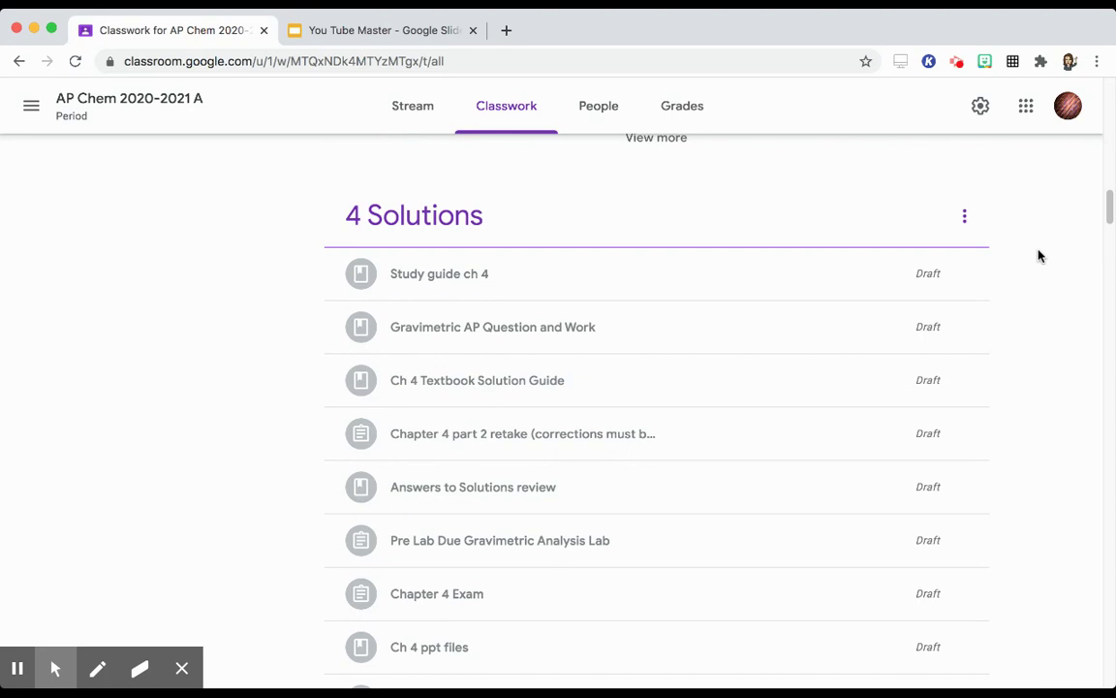
scroll(1039, 256, up, 12)
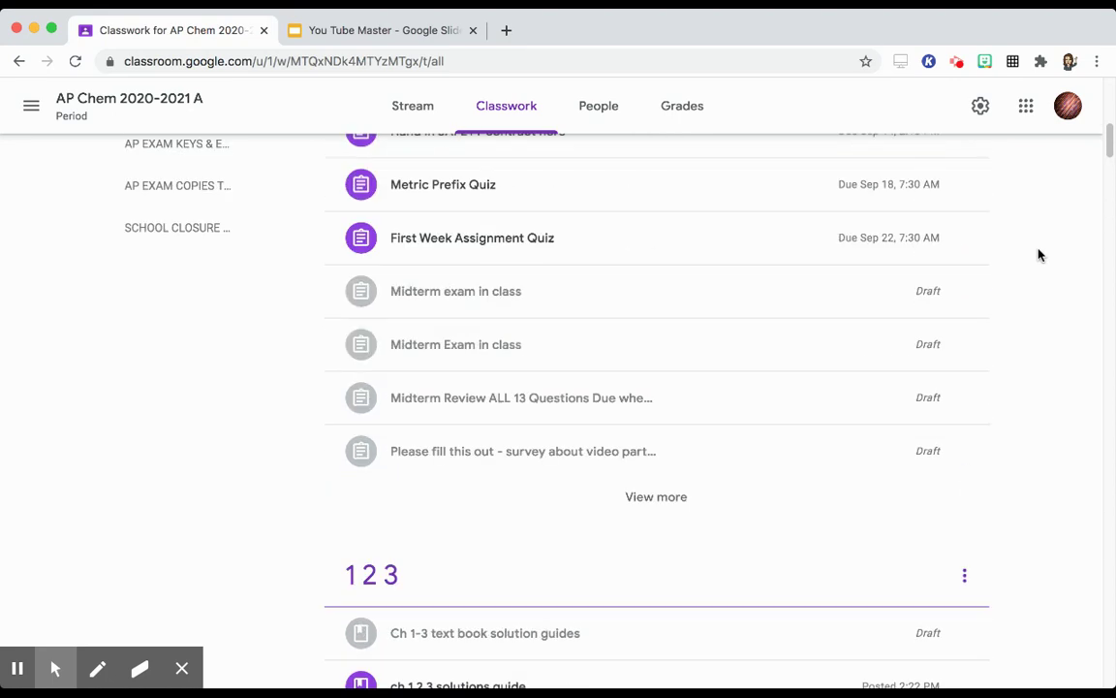
scroll(1039, 256, up, 8)
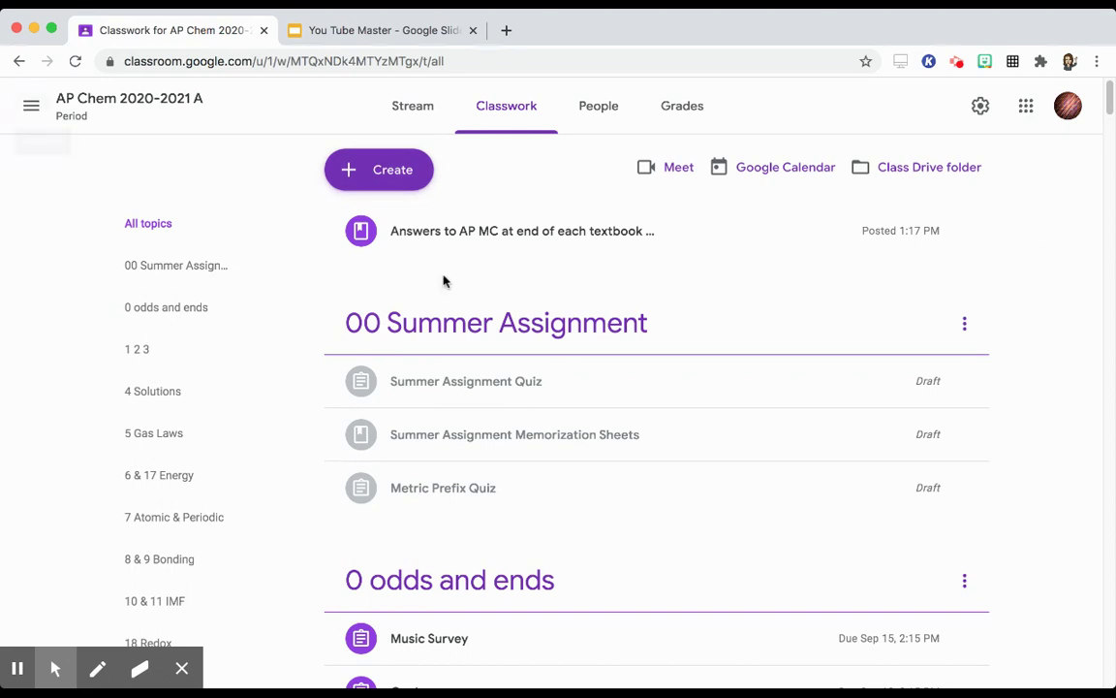
Move the "0 odds and ends" and "1 2 3" topics above the "00 Summer Assignment" topic
drag(698, 585, 663, 327)
scroll(1002, 352, down, 7)
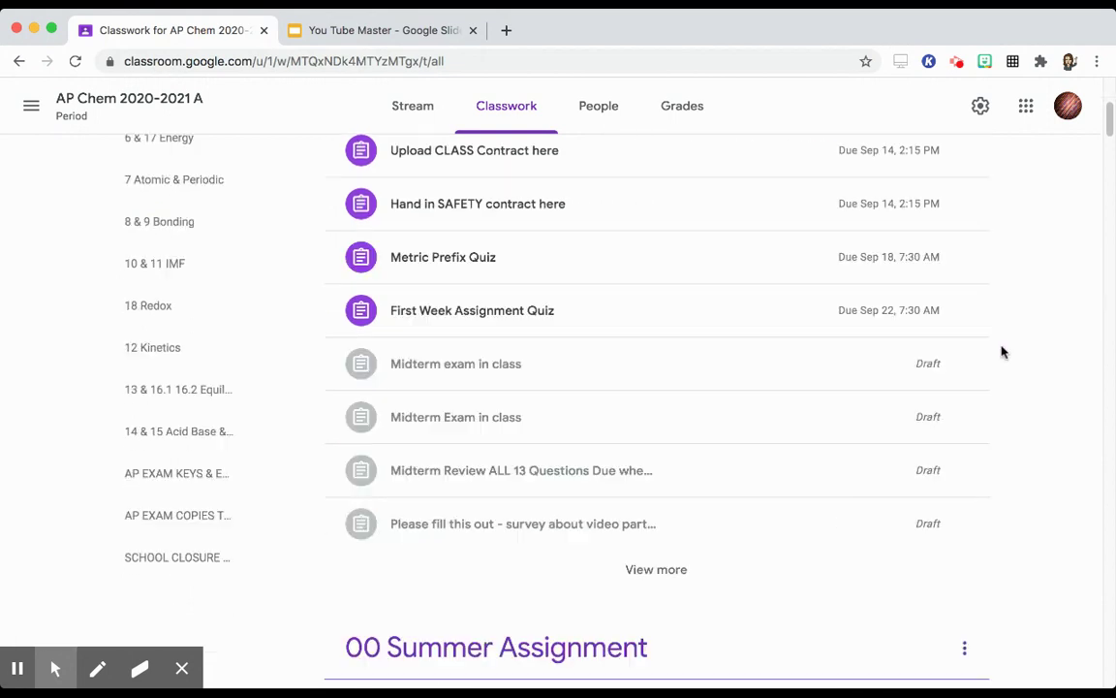
scroll(1002, 352, down, 2)
drag(891, 368, 872, 224)
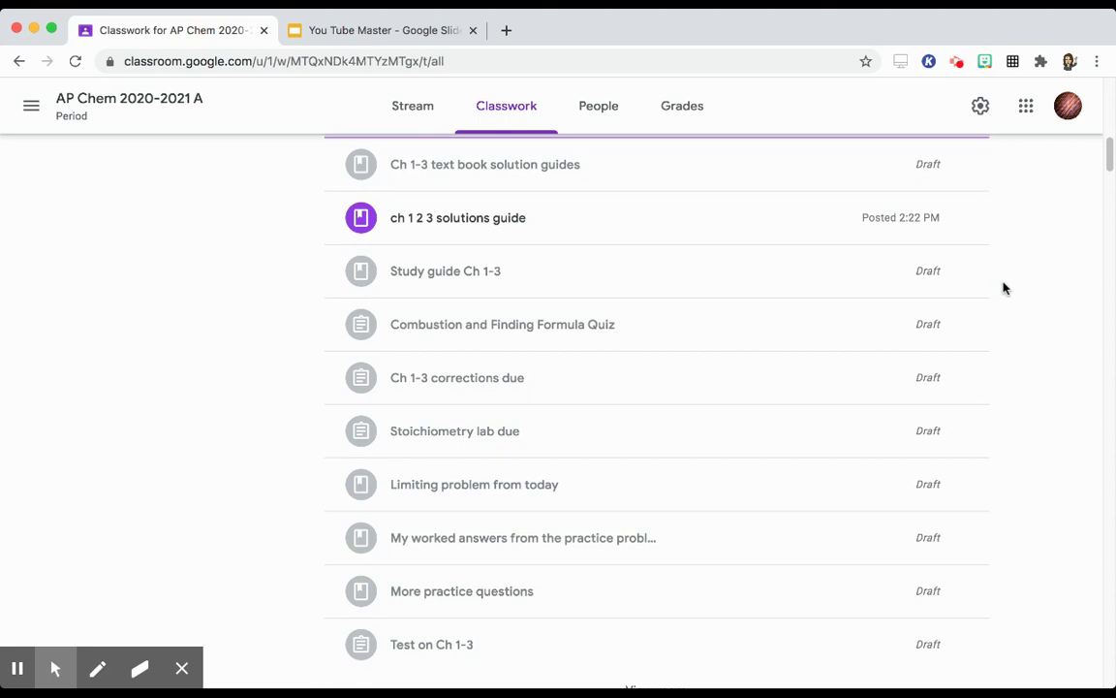
Move the "00 Summer Assignment" topic up one place, above the "1 2 3" topic
scroll(1007, 369, up, 2)
scroll(833, 419, down, 3)
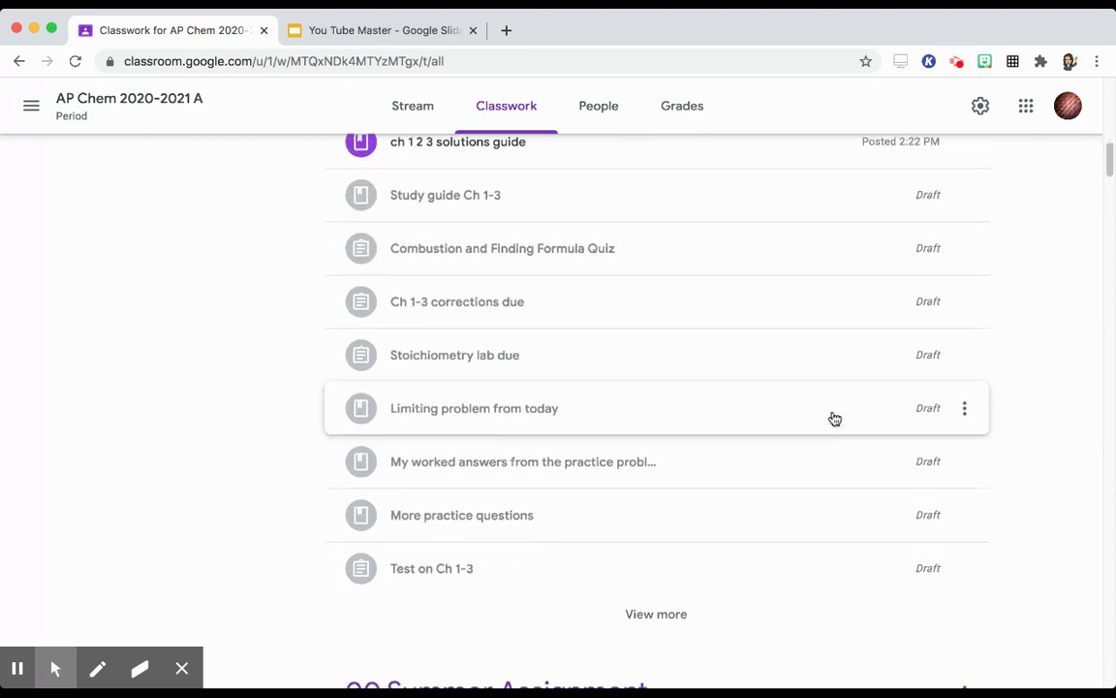
scroll(804, 635, down, 5)
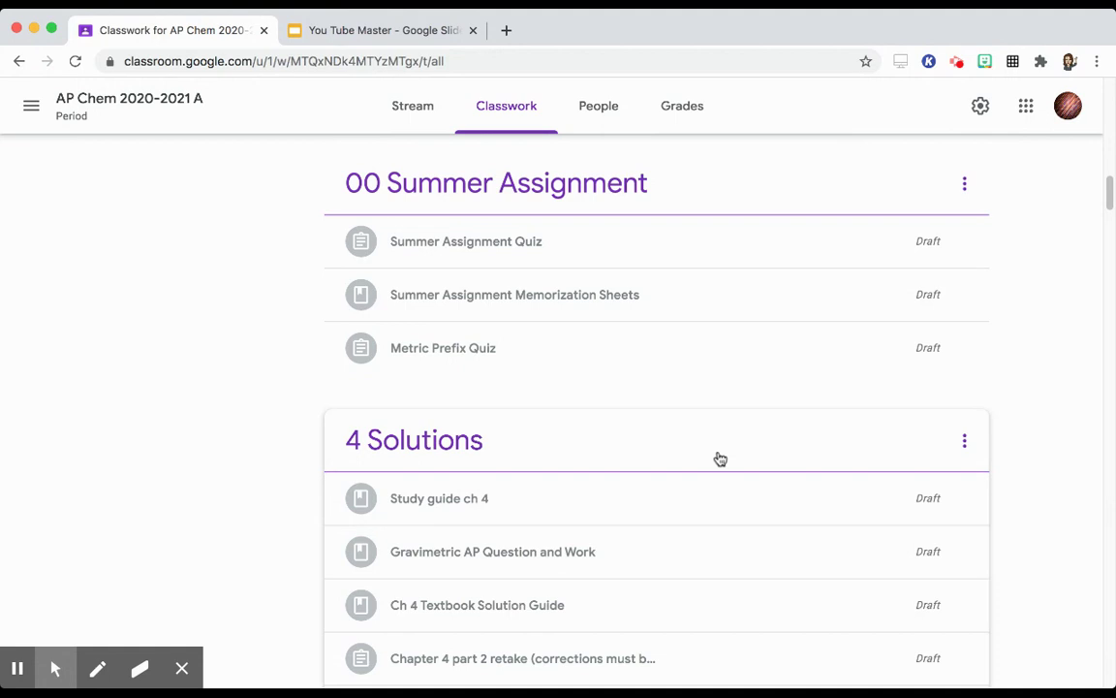
mouse_move(720, 452)
mouse_down()
mouse_move(718, 323)
mouse_move(720, 449)
mouse_up()
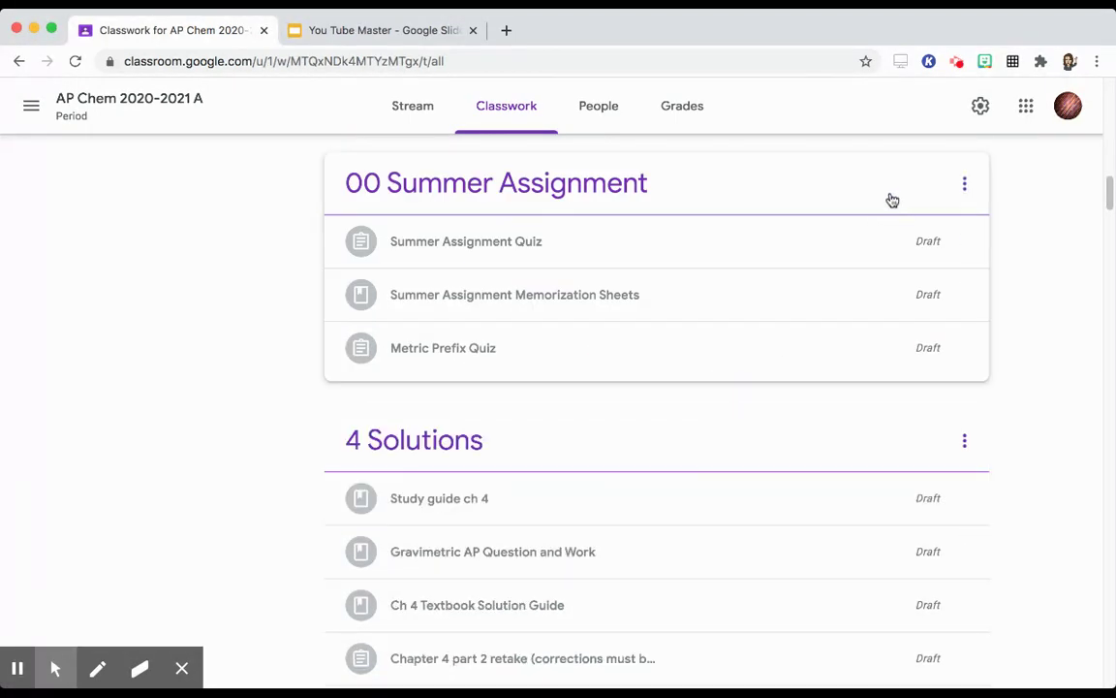
click(958, 184)
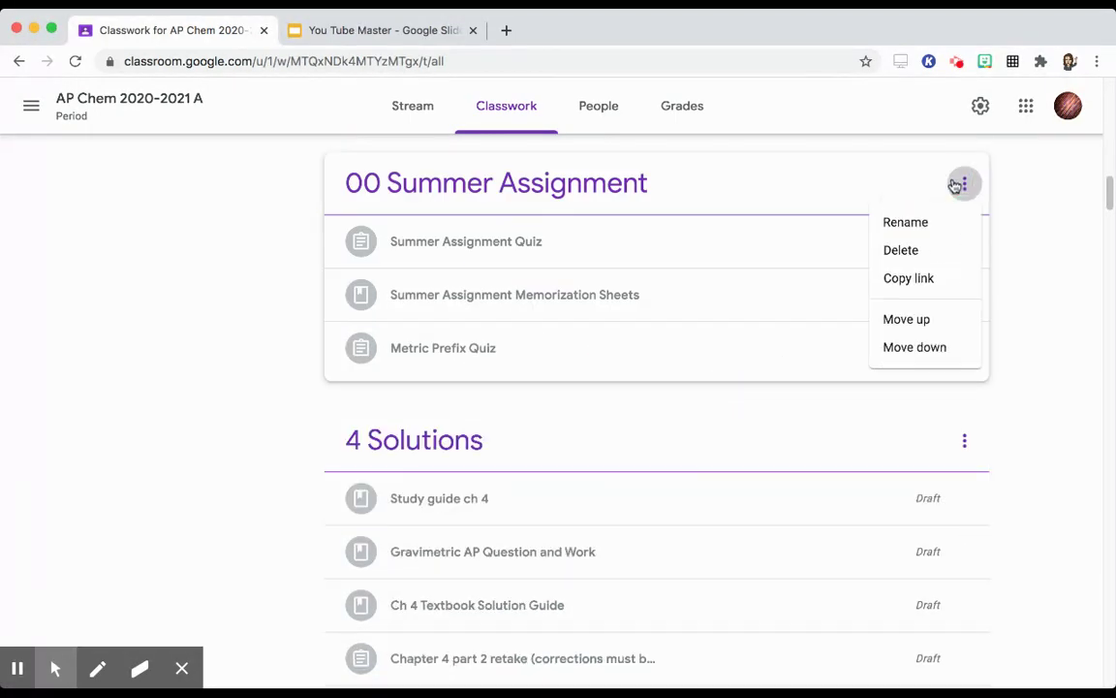
click(925, 318)
scroll(925, 314, up, 12)
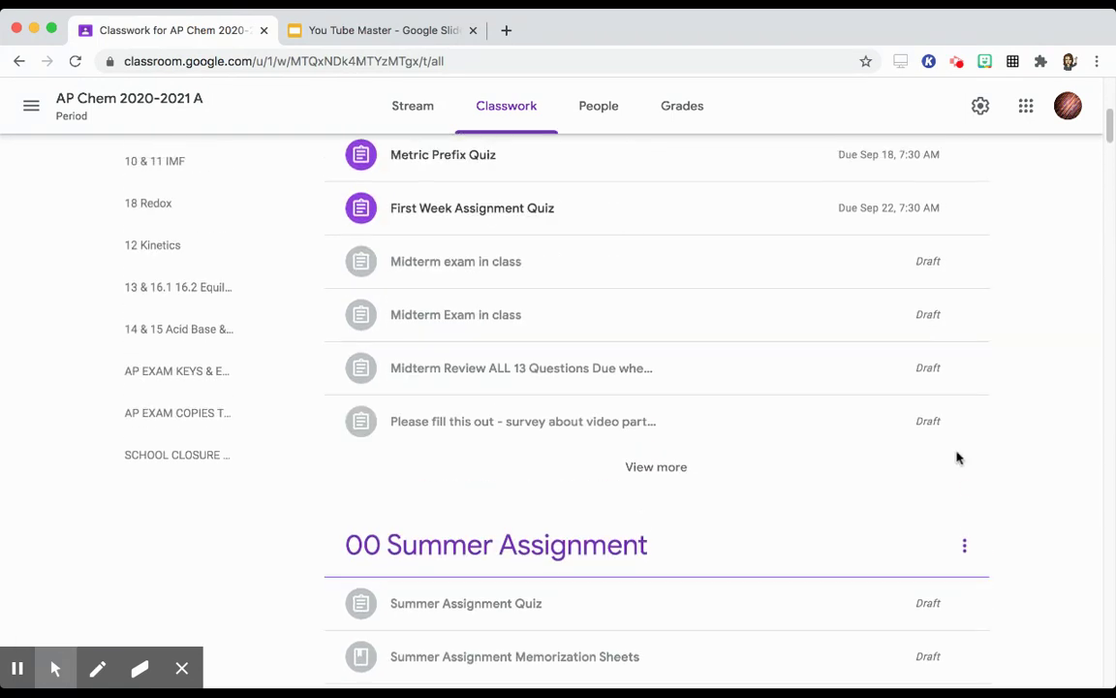
Reopen the AP Chem 2020-2021 A classwork from the class overview and check the order of its topics
click(24, 109)
click(68, 124)
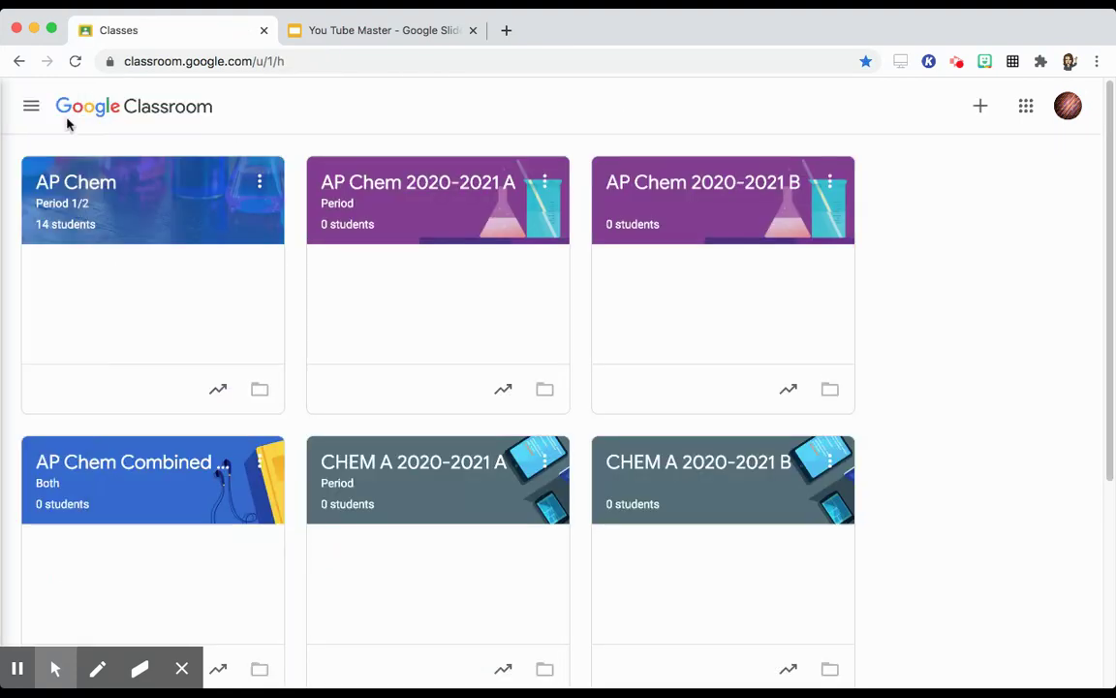
click(355, 189)
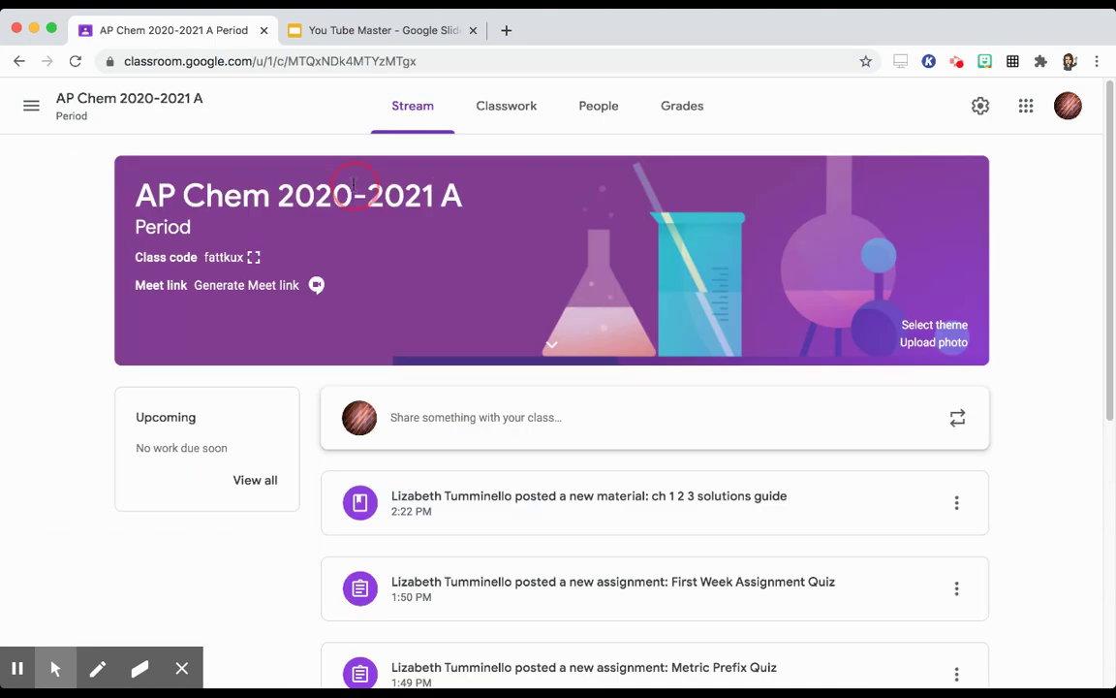
click(481, 108)
scroll(548, 167, down, 3)
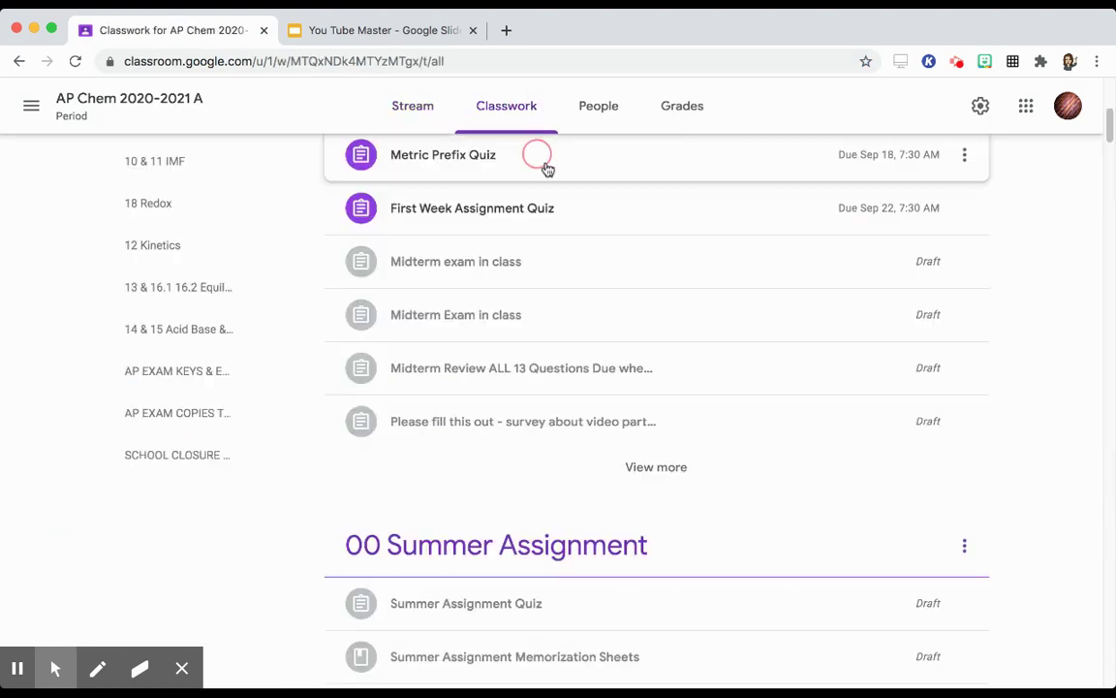
scroll(567, 184, down, 5)
scroll(567, 184, up, 10)
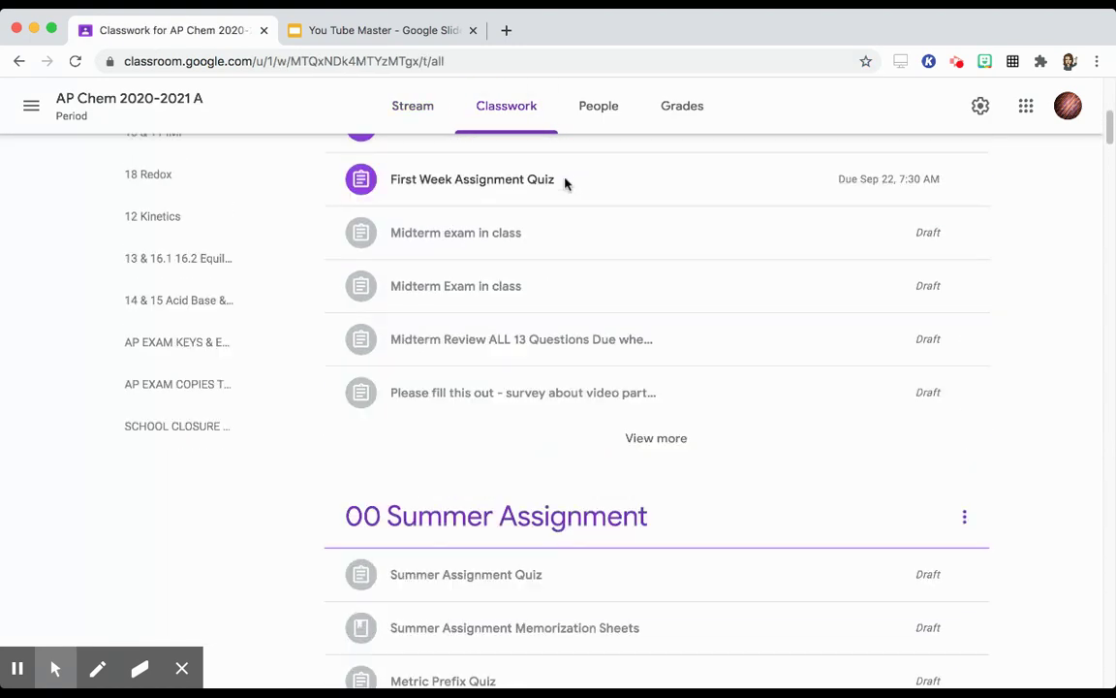
click(991, 207)
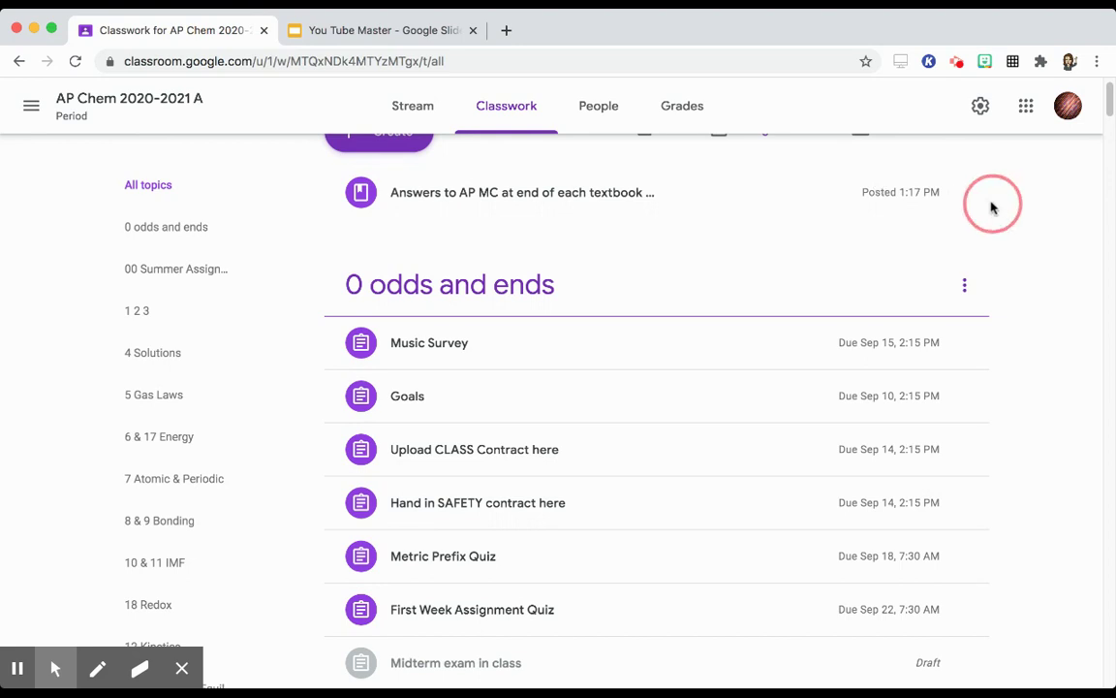
Copy the AP Chem 2020-2021 A class as a new class named "Template for AP chem", keeping its section and subject
click(31, 106)
click(63, 115)
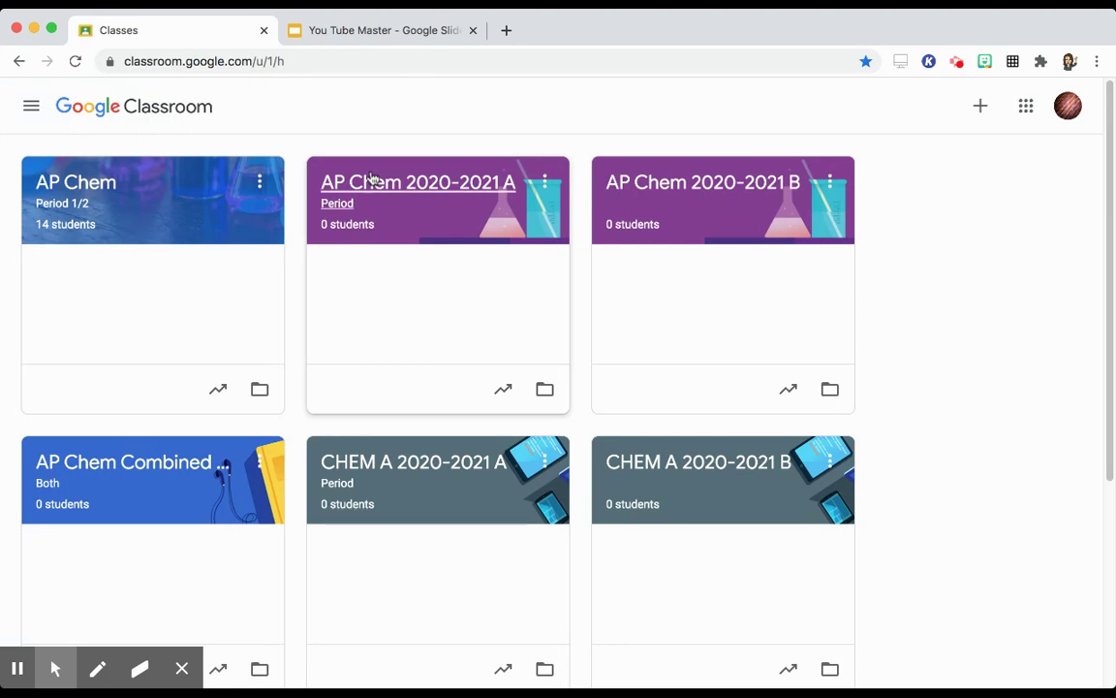
click(543, 182)
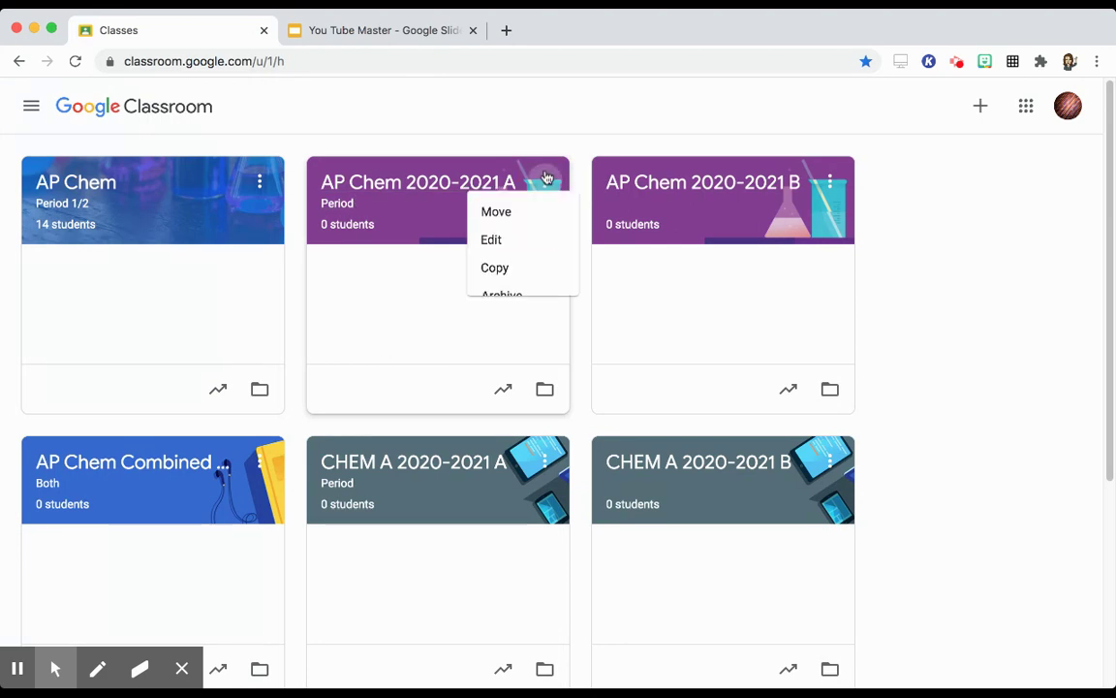
click(479, 278)
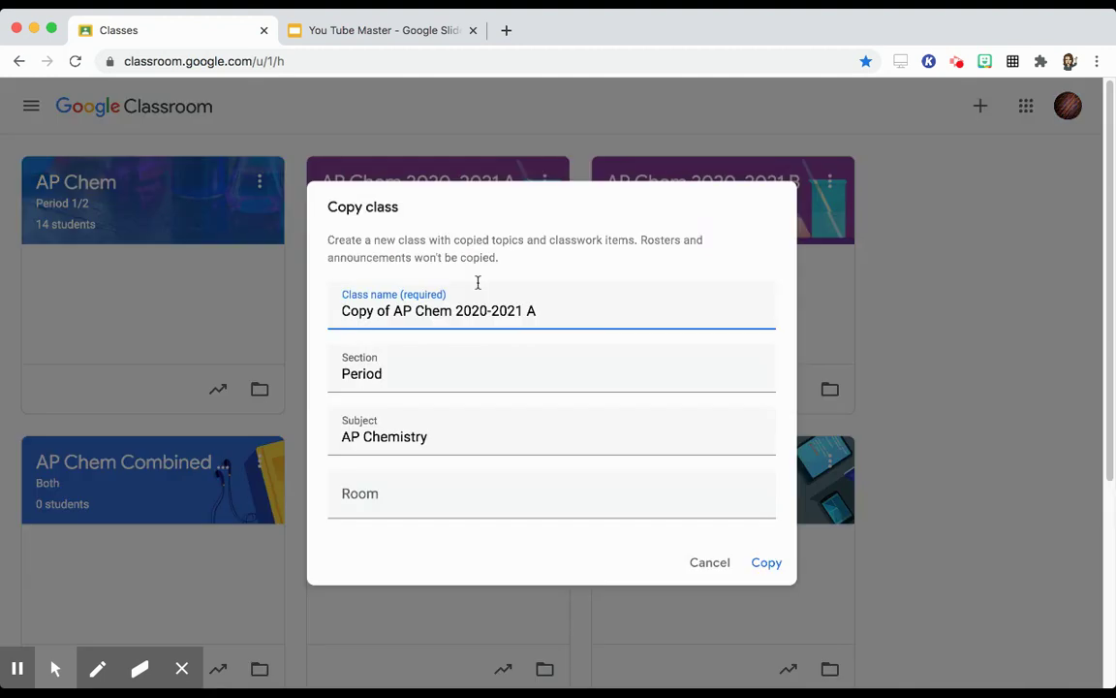
drag(554, 308, 317, 313)
text(Templ)
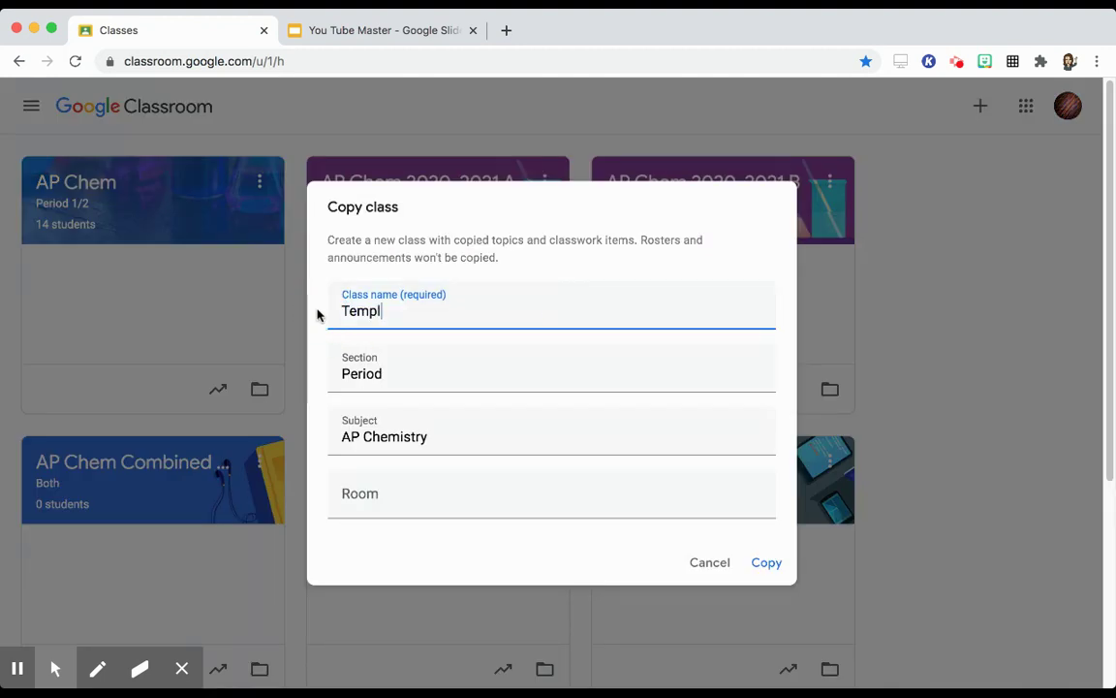
text(ate for AP chem)
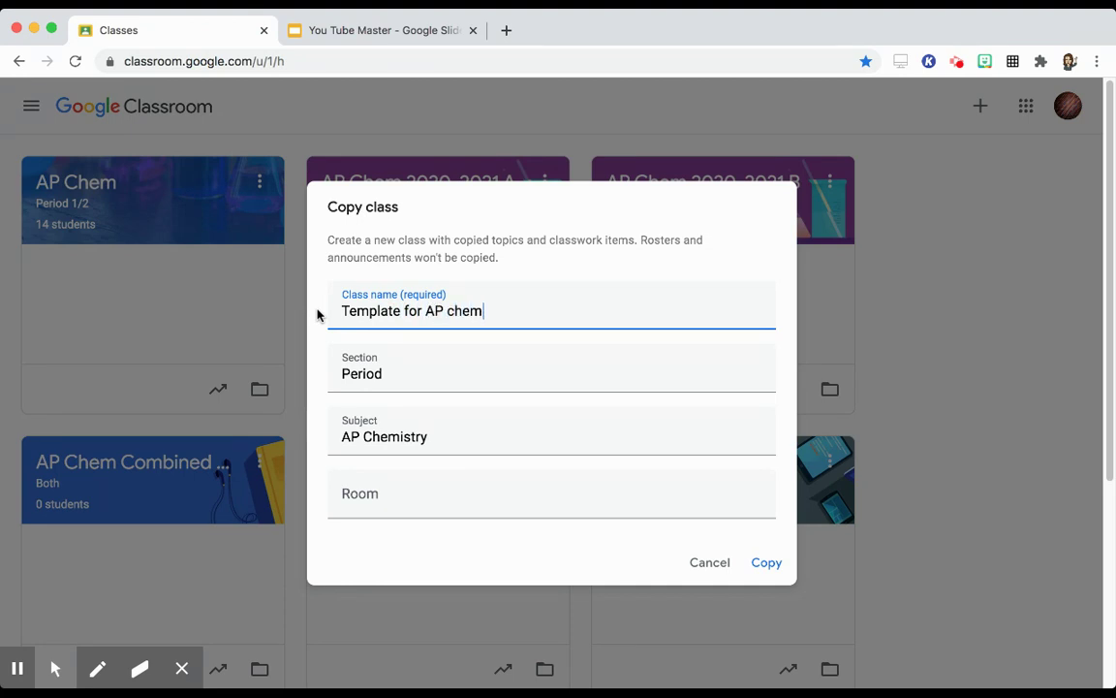
click(395, 373)
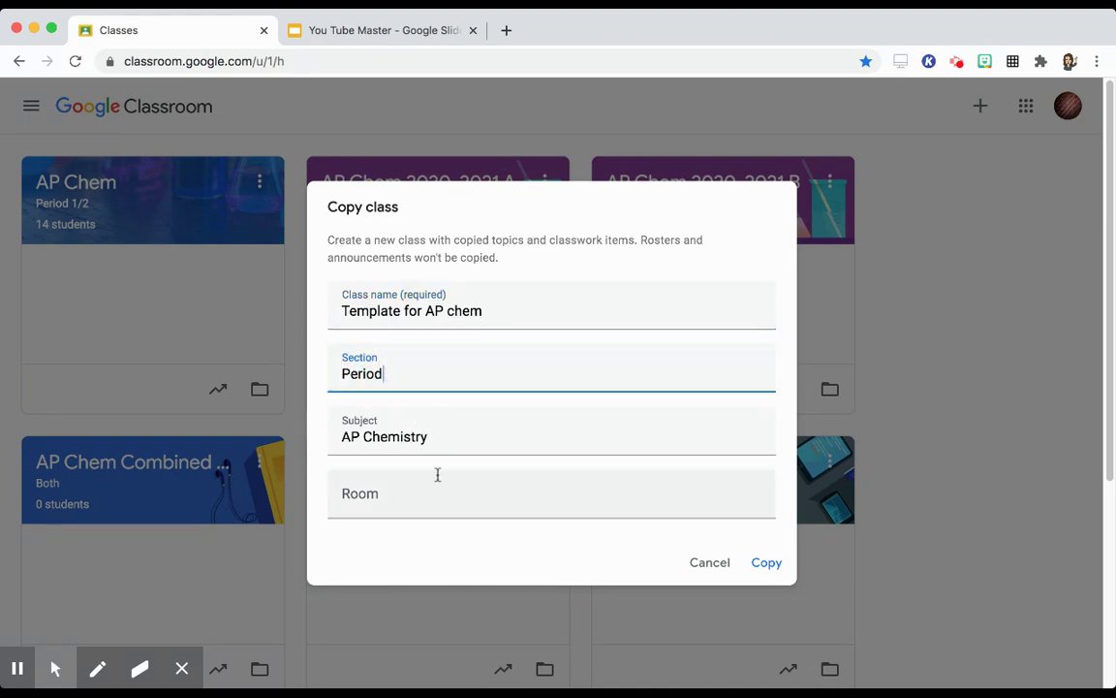
click(767, 567)
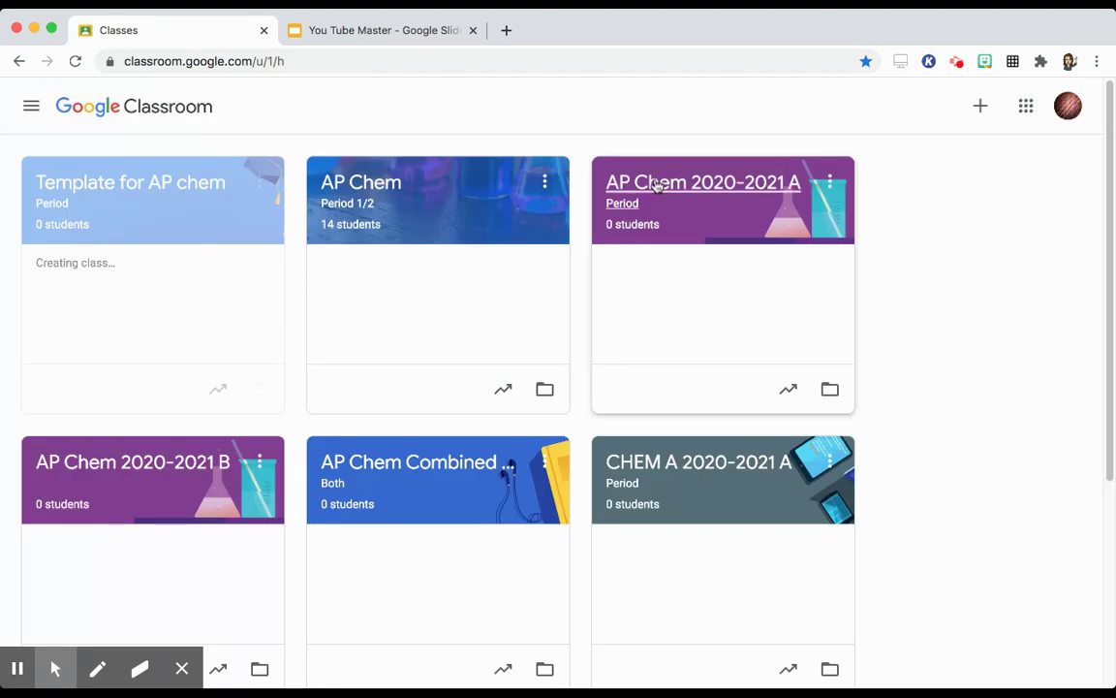
Start a new assignment in AP Chem 2020-2021 A, examine which classes it can be assigned to, and close it unsaved
click(656, 184)
click(493, 124)
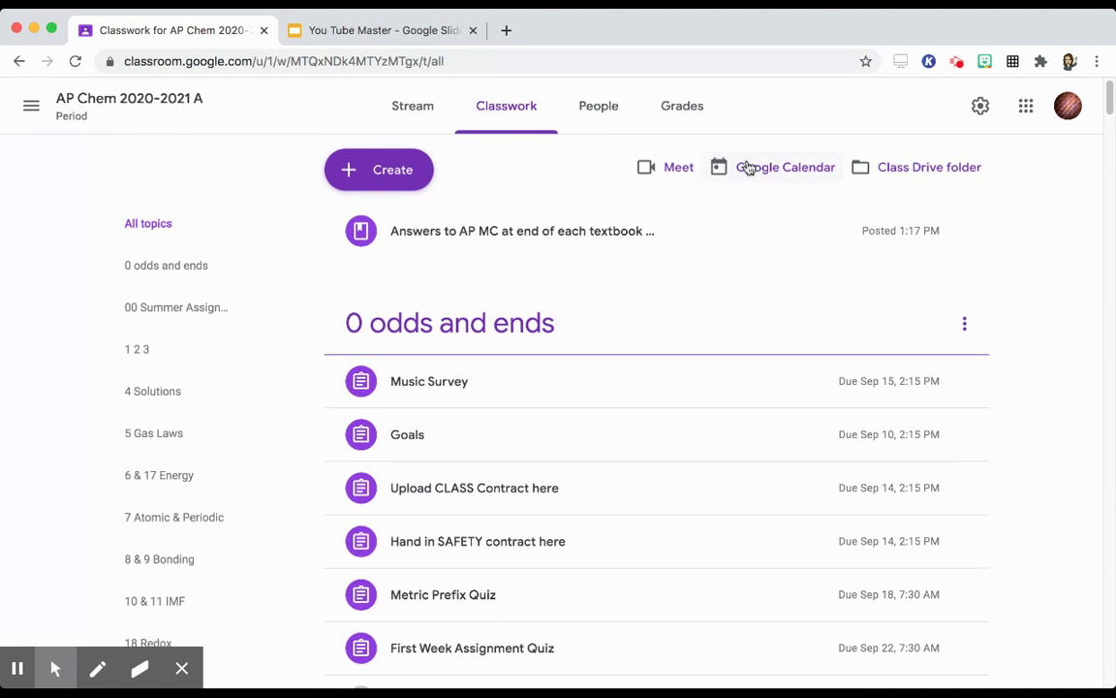
click(385, 171)
click(385, 222)
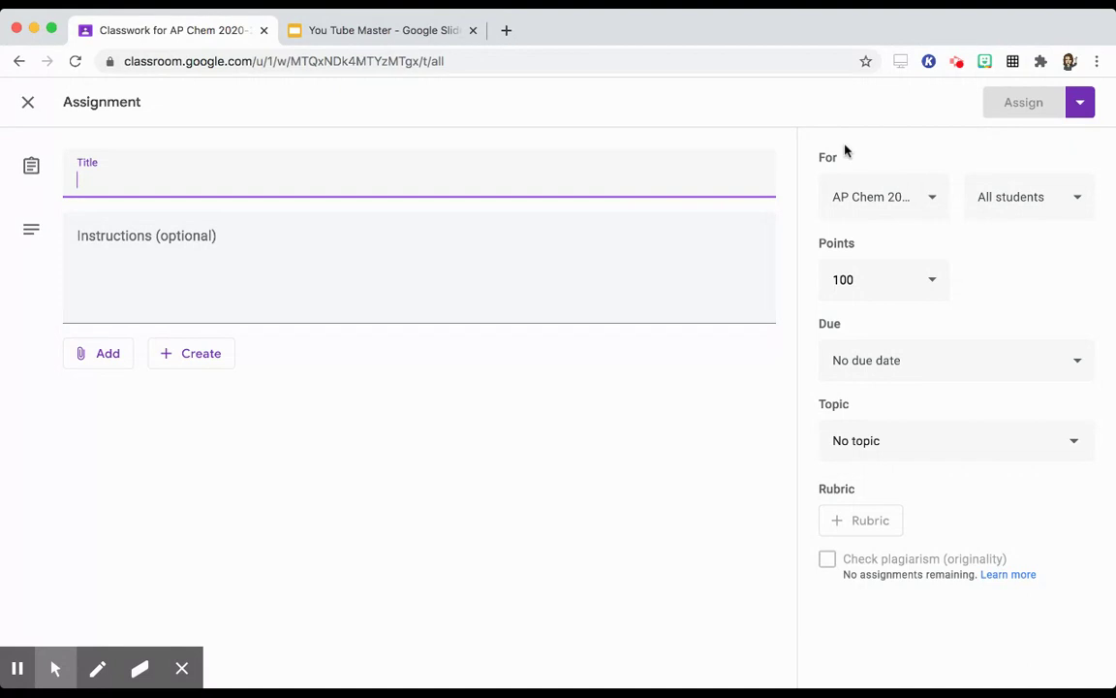
click(917, 209)
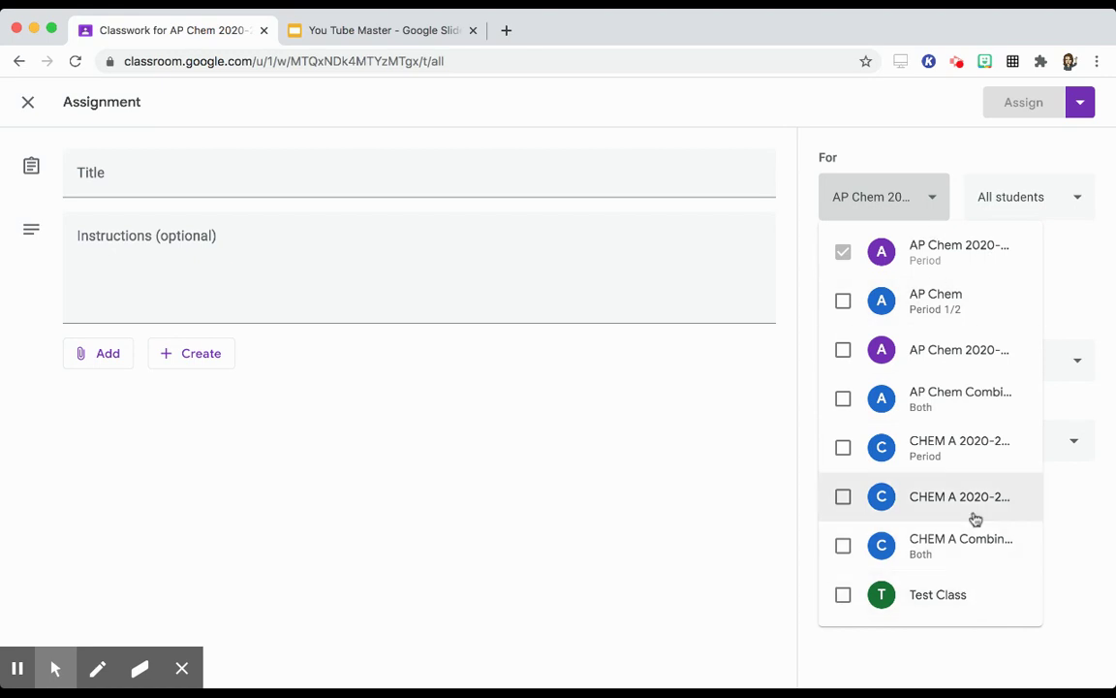
click(940, 209)
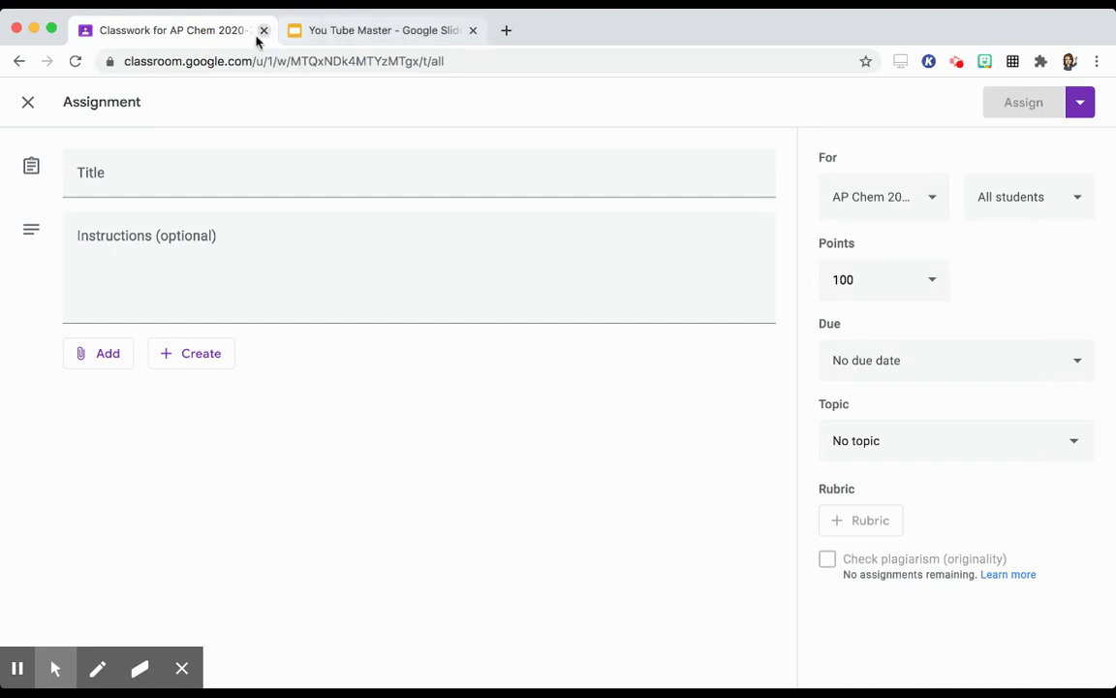
click(929, 200)
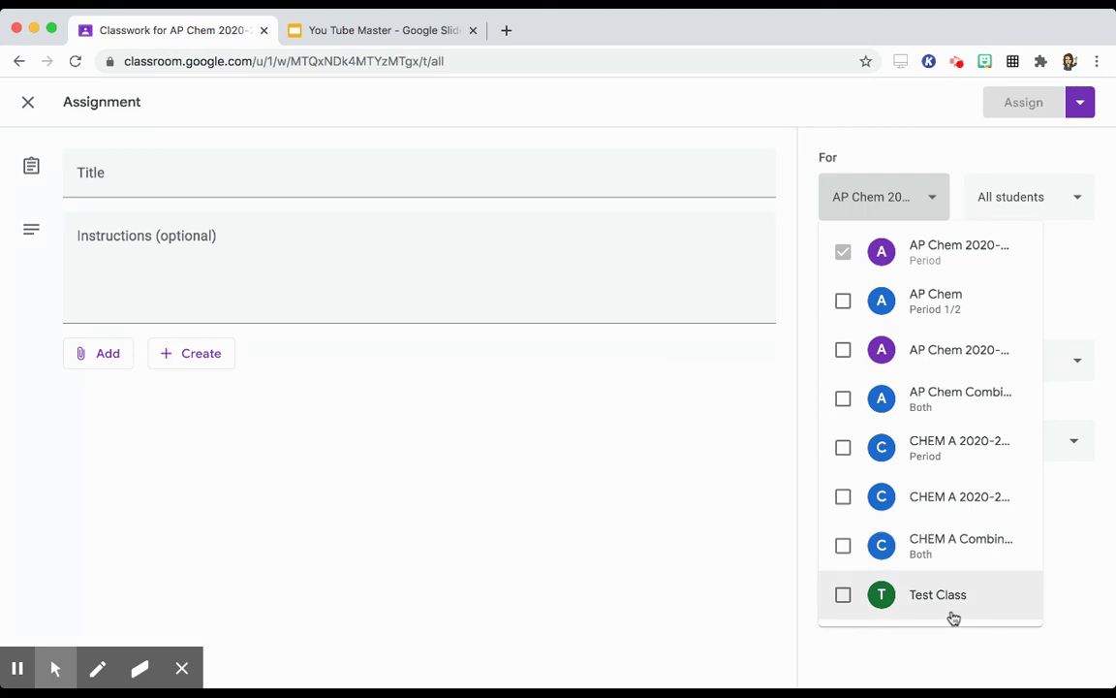
click(881, 163)
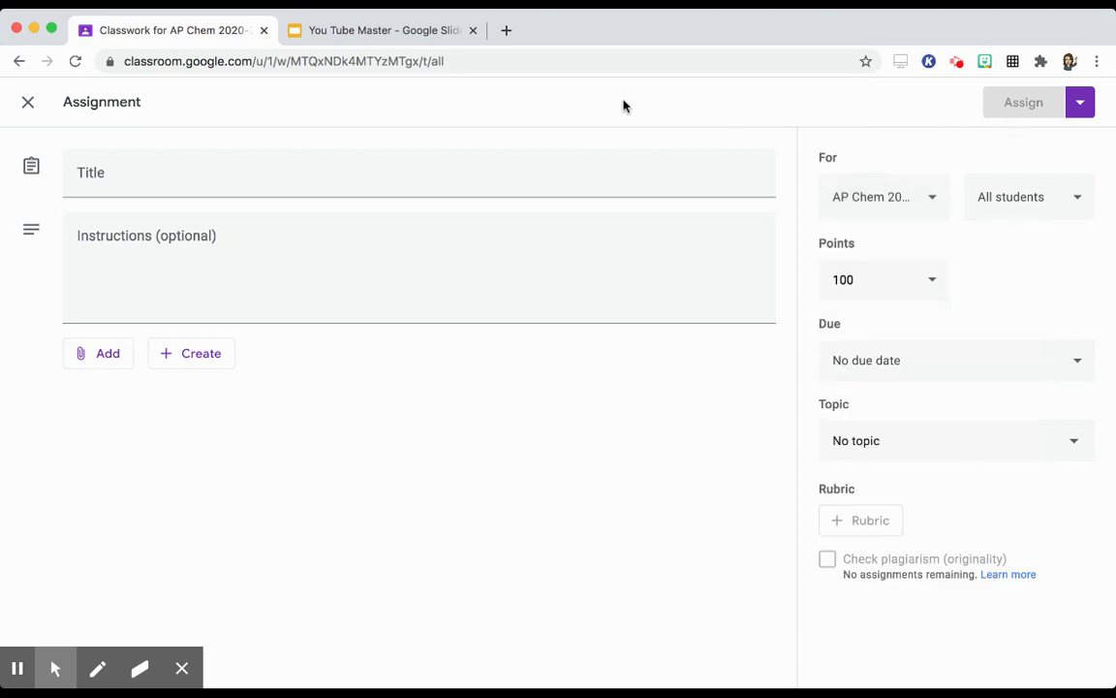
click(28, 102)
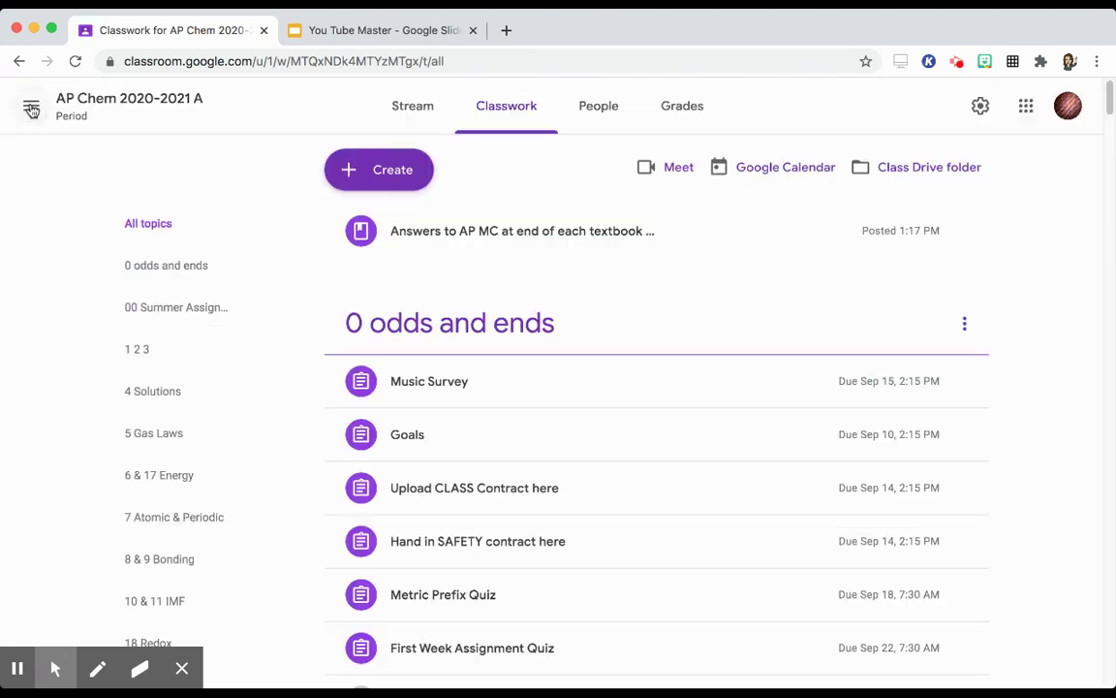
Return to the class overview and look through all the class cards, including the copied template class
click(31, 107)
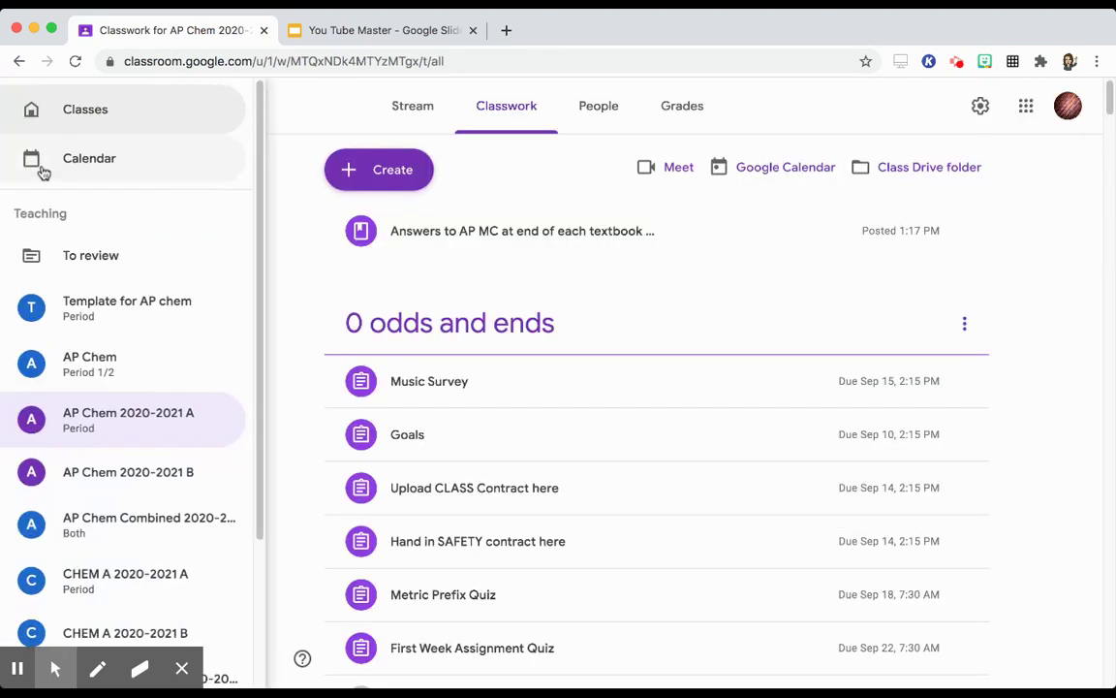
click(82, 112)
scroll(817, 242, down, 5)
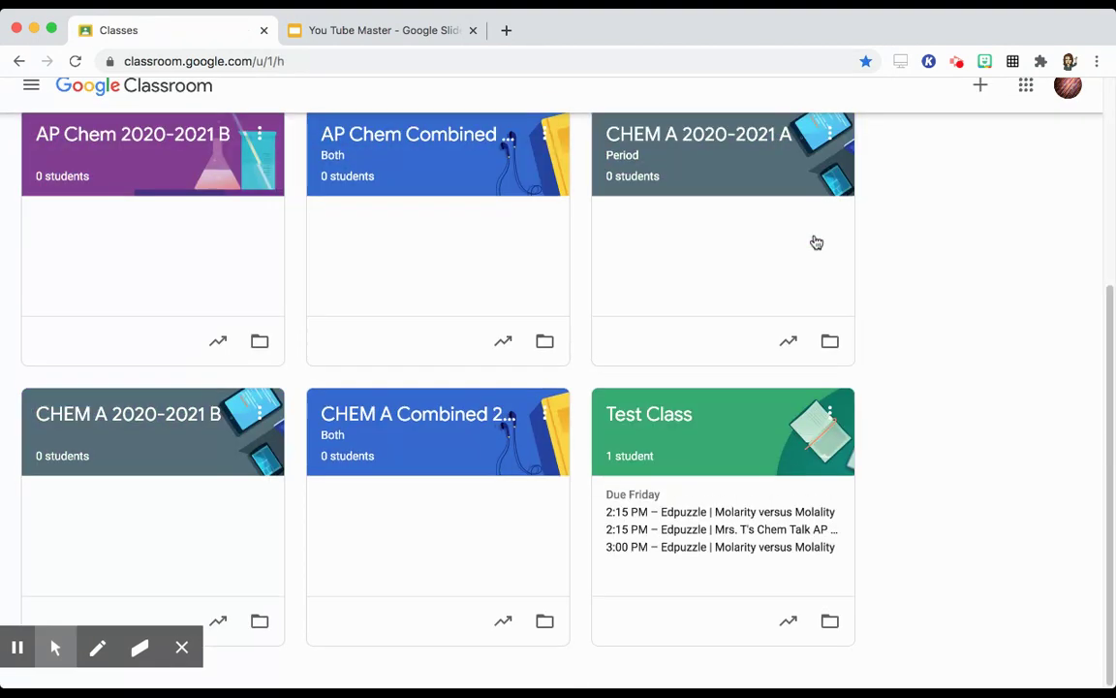
scroll(816, 242, up, 5)
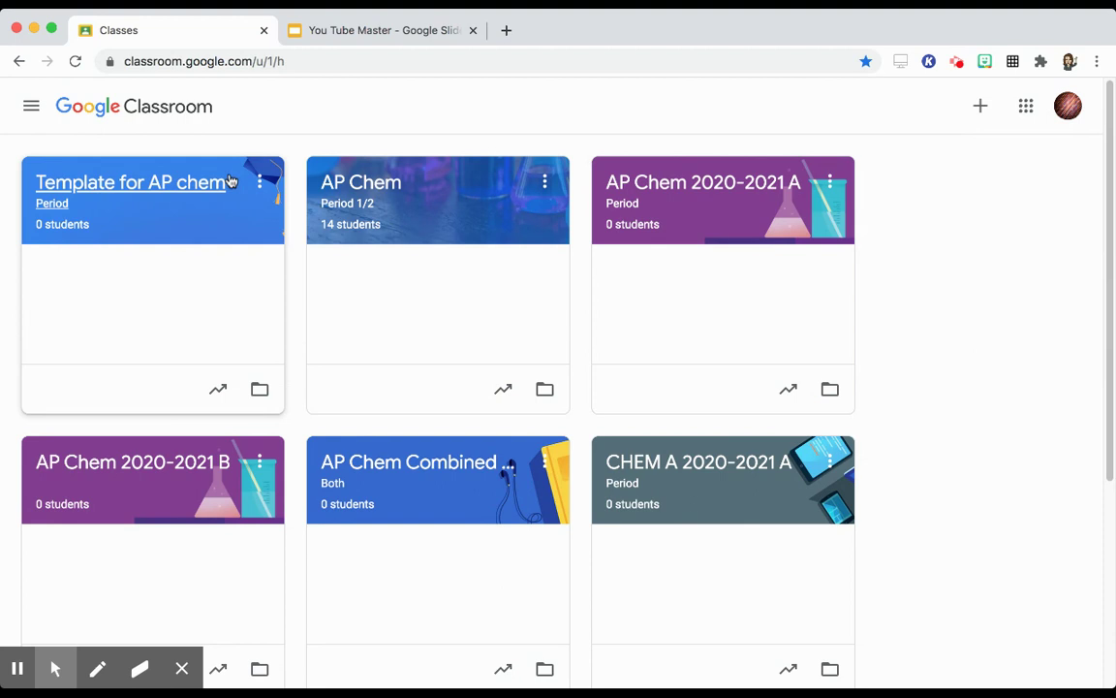
Start a new material in AP Chem 2020-2021 A, include Template for AP chem and AP Chem 2020-2021 B as recipients, and close it unposted
click(710, 178)
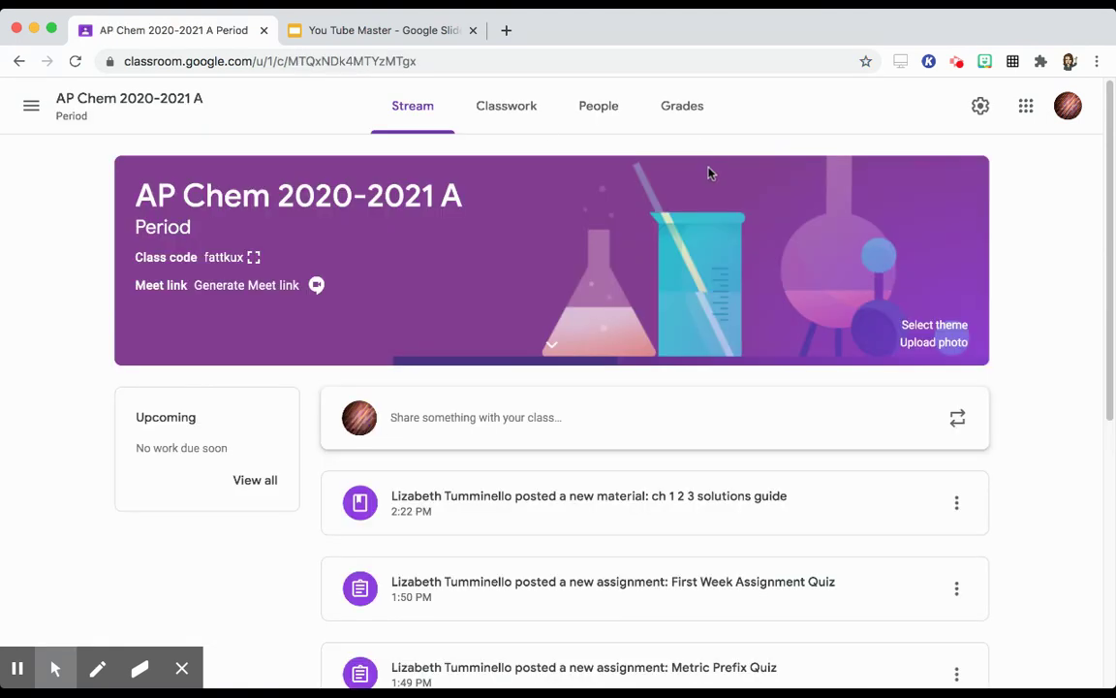
click(491, 111)
click(338, 181)
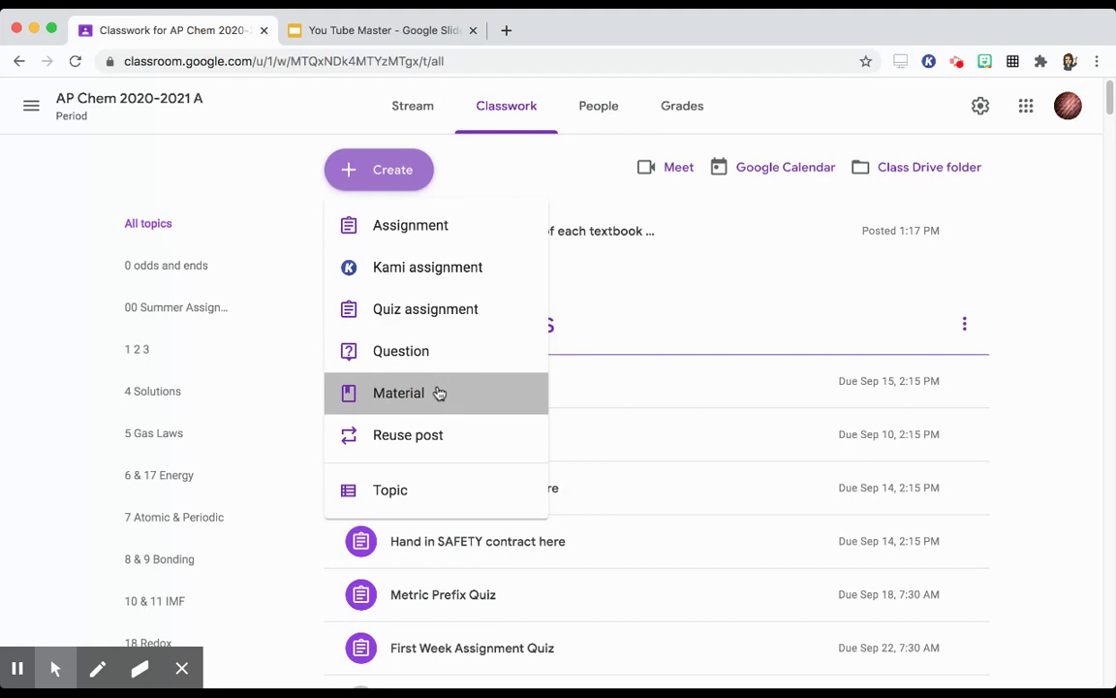
click(437, 392)
click(904, 203)
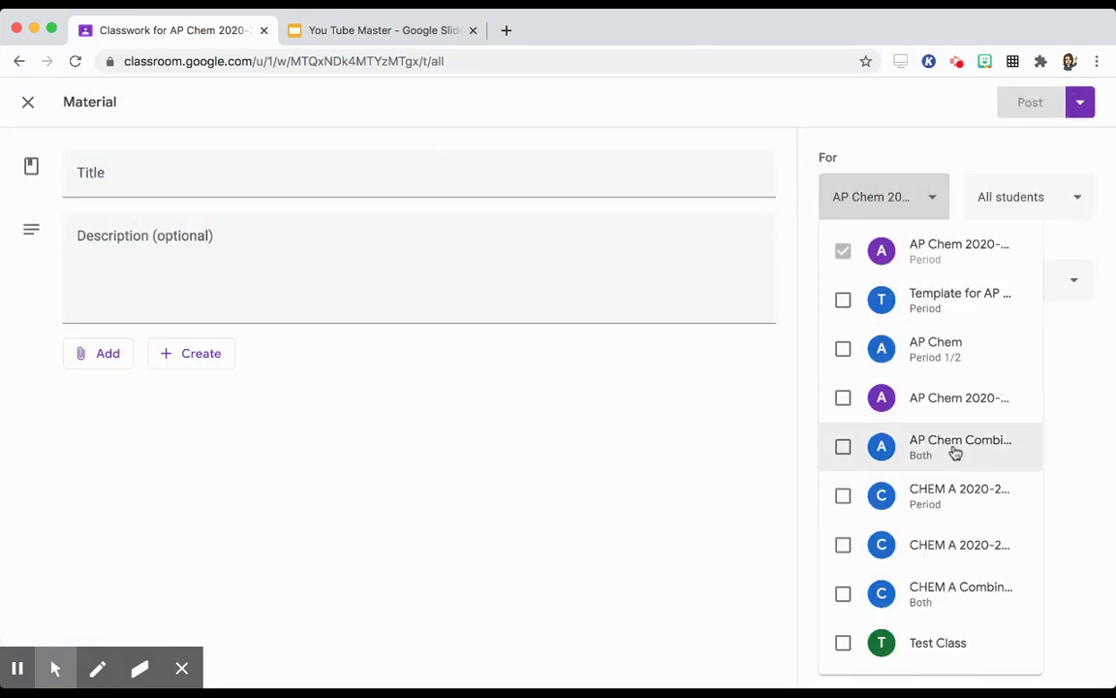
click(844, 301)
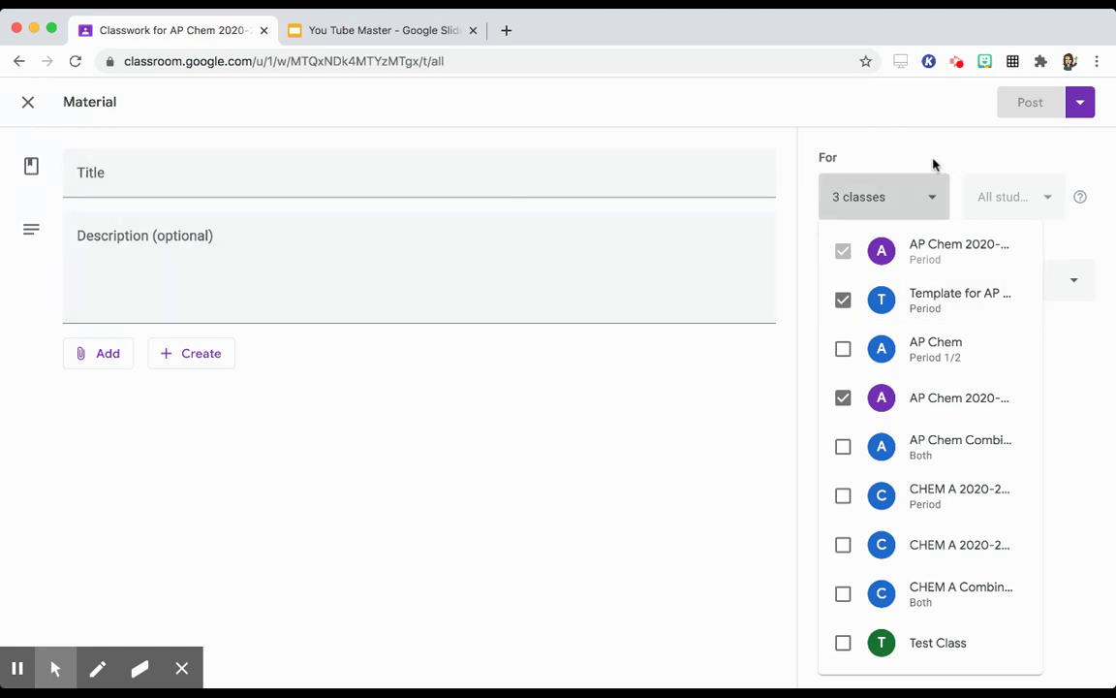
click(911, 127)
click(27, 101)
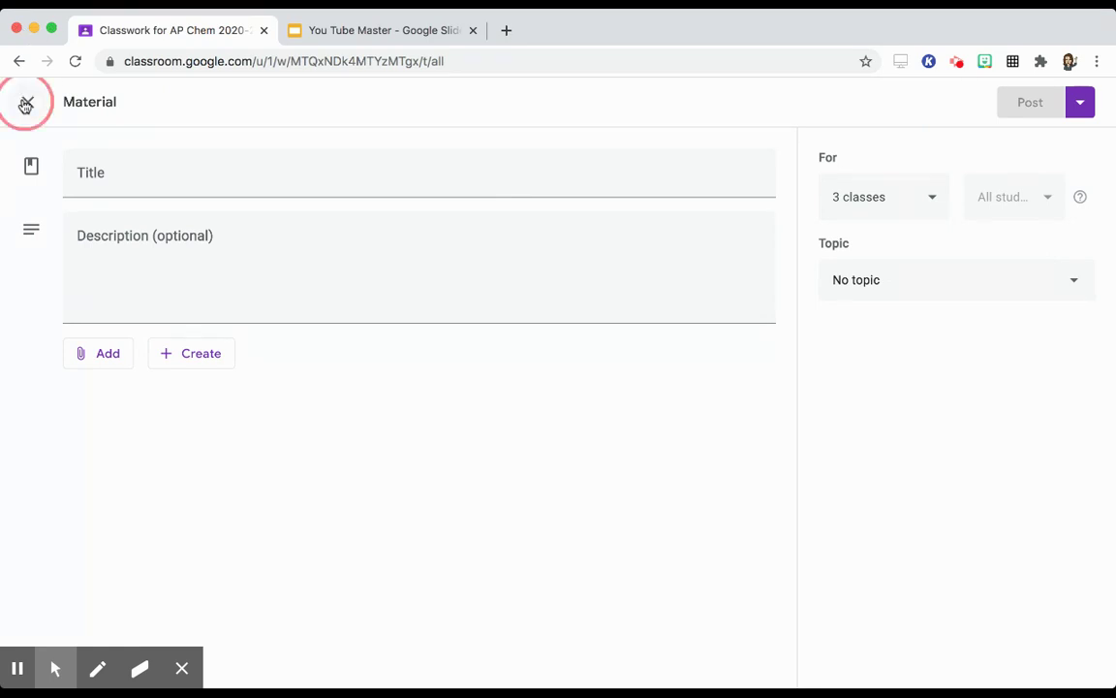
Return to the class overview and move the Template for AP chem card to the end, after Test Class
click(27, 101)
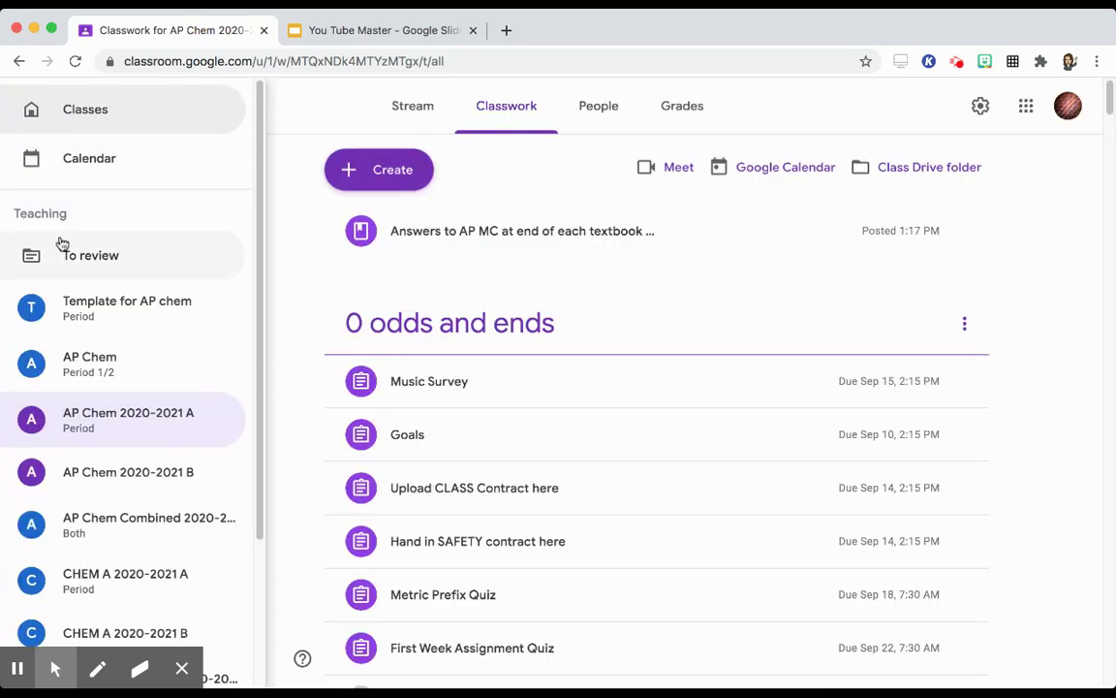
click(86, 110)
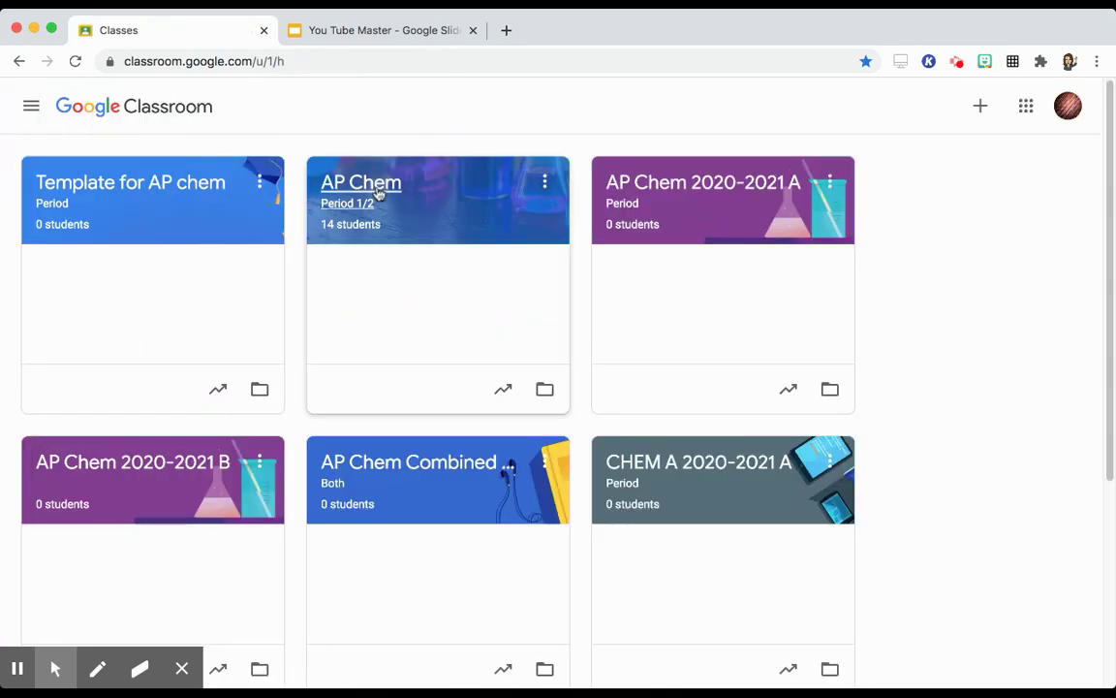
click(259, 182)
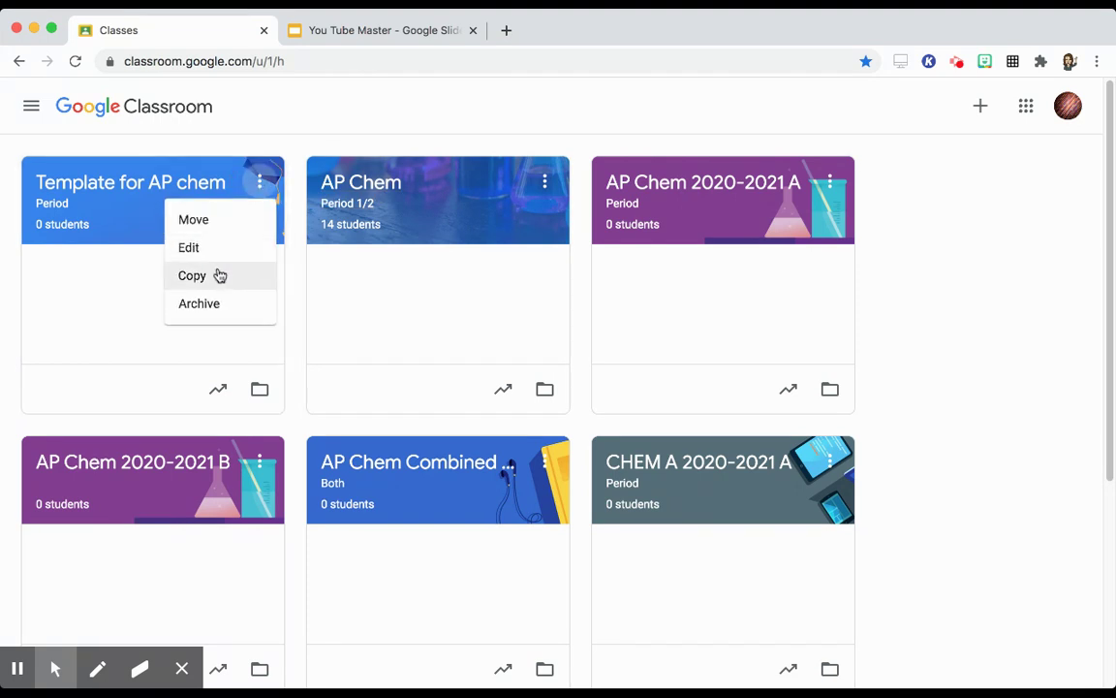
click(173, 187)
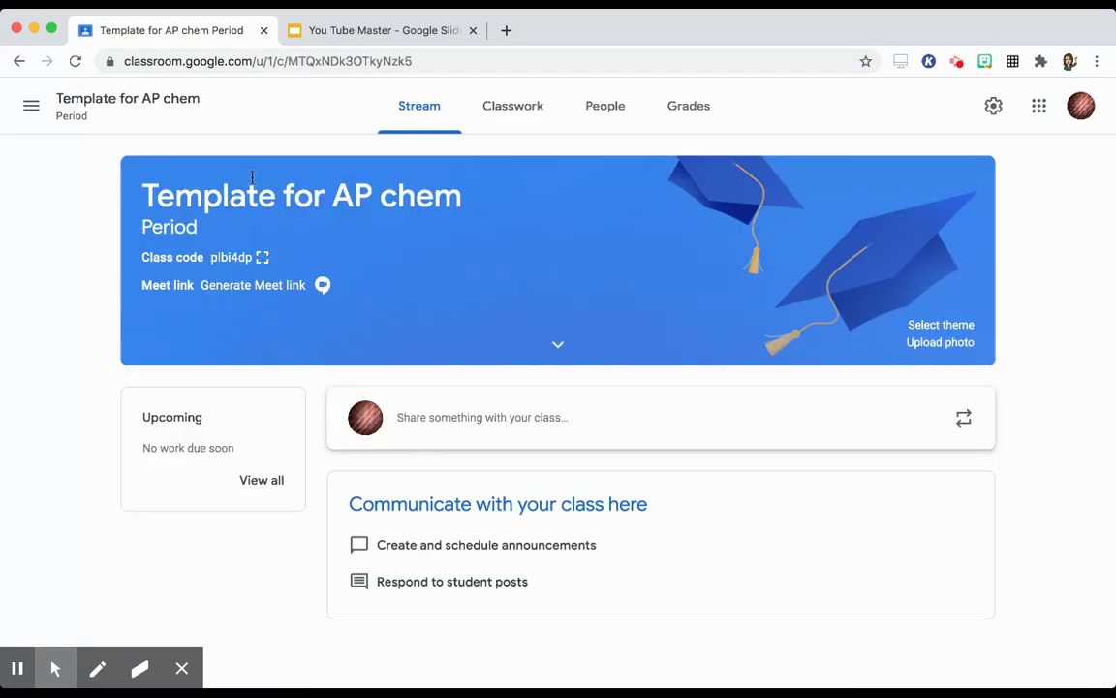
click(27, 105)
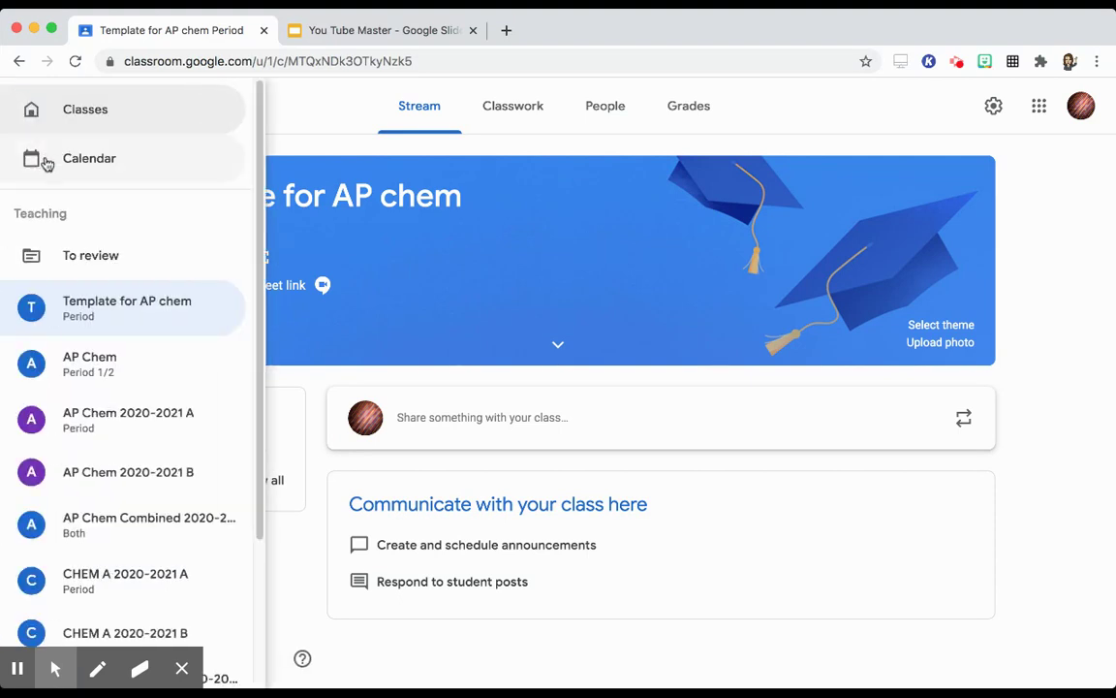
click(62, 112)
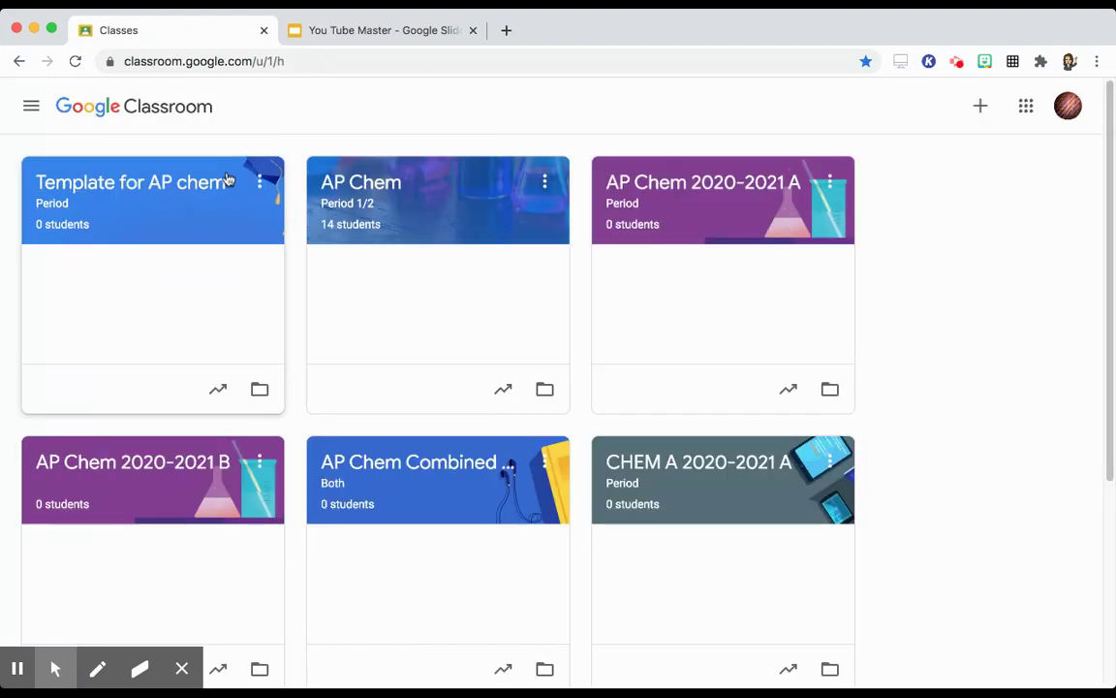
drag(245, 181, 744, 494)
scroll(575, 471, up, 3)
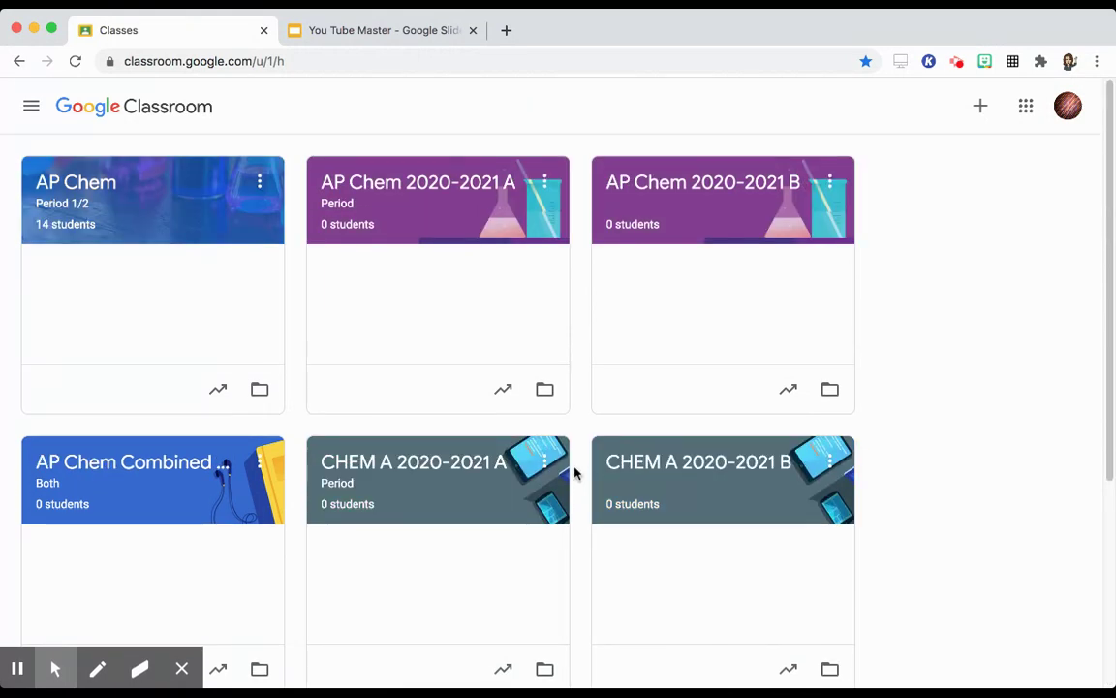
Archive the AP Chem class for Period 1/2
click(259, 181)
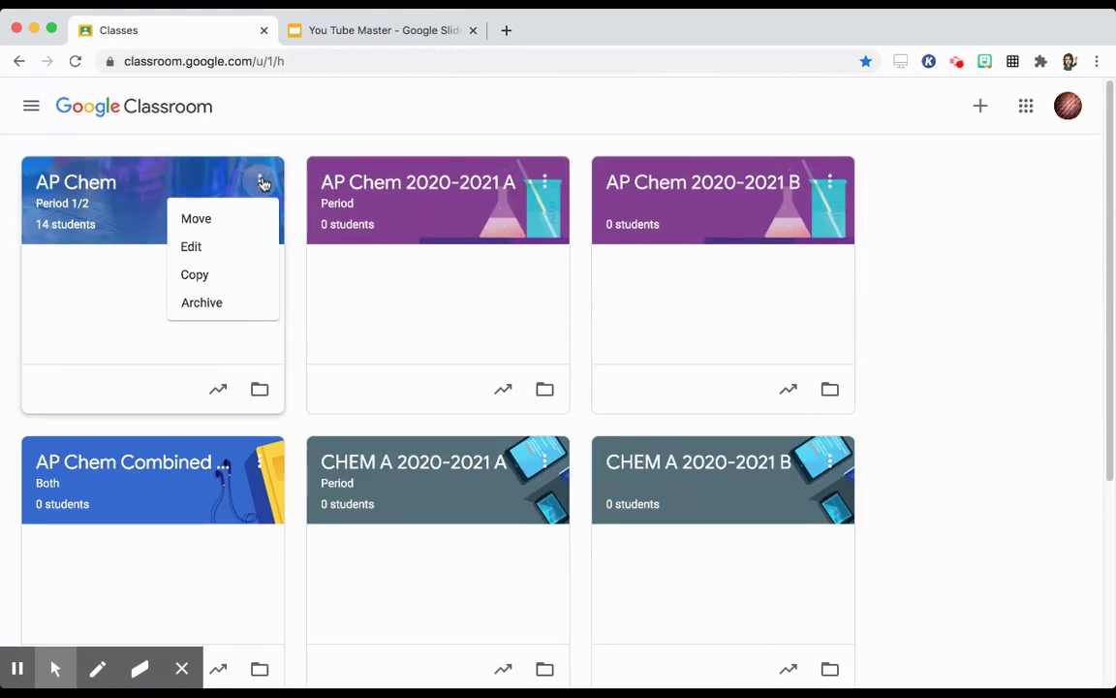
click(204, 302)
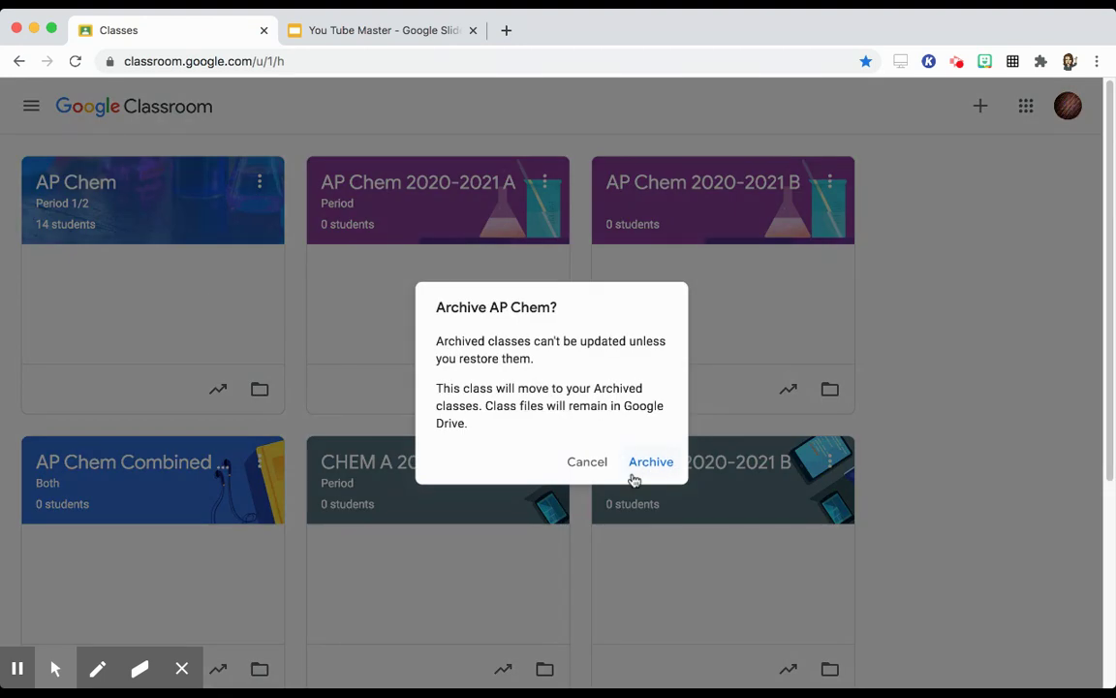
click(648, 463)
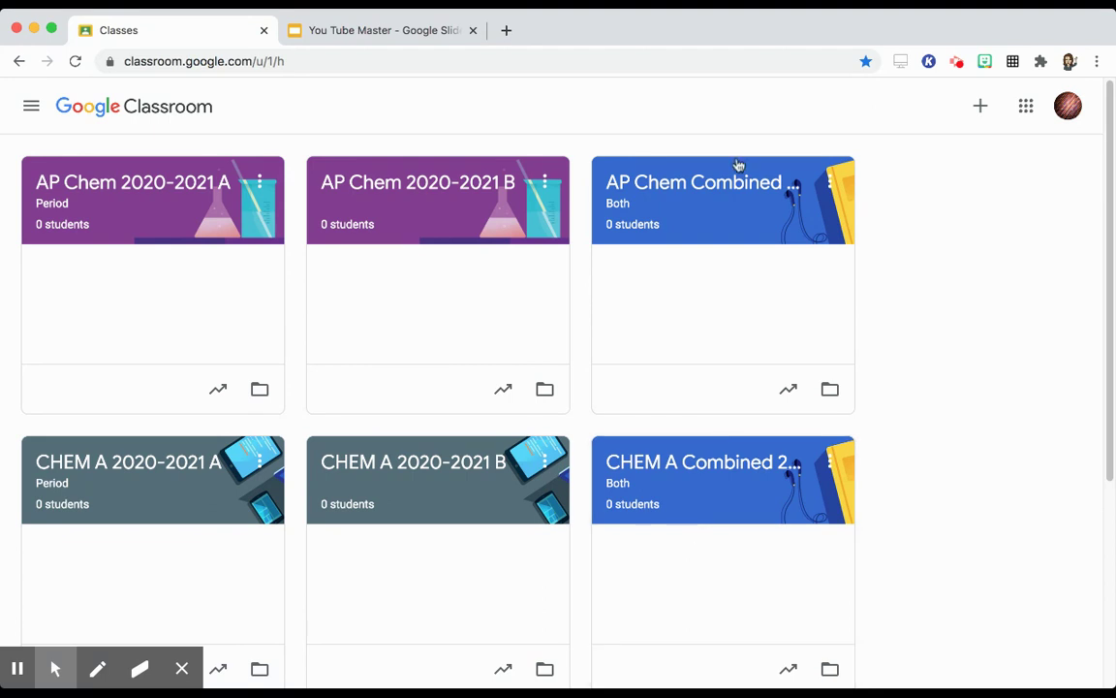
Look over the remaining class cards and open the CHEM A 2020-2021 A class
scroll(1012, 333, down, 3)
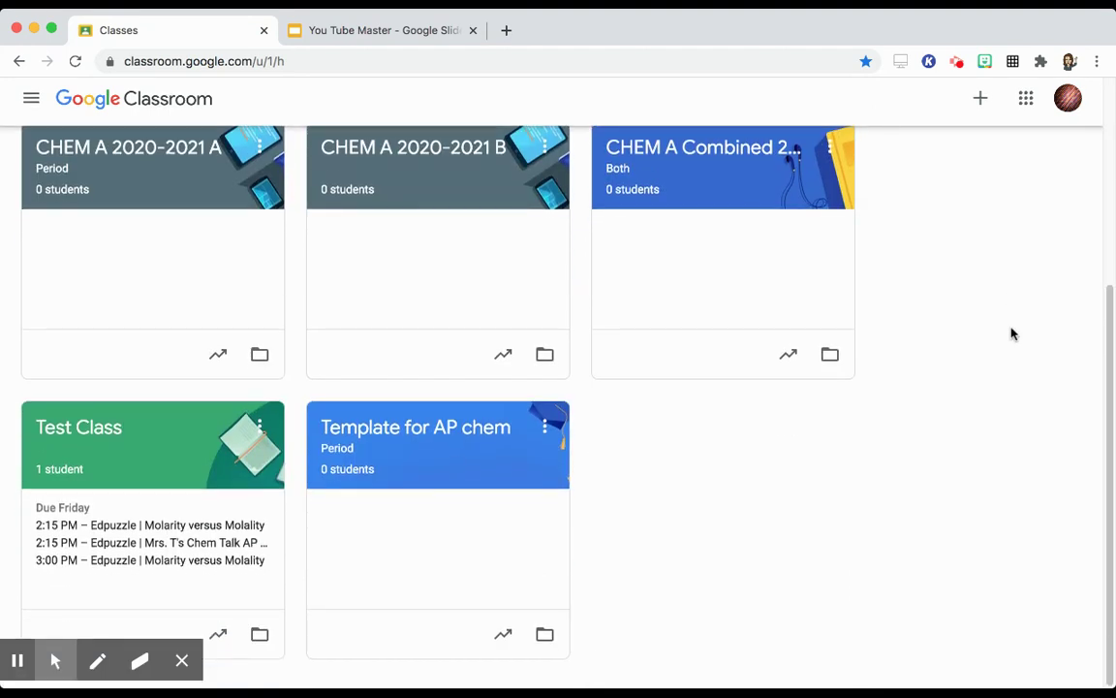
scroll(369, 448, up, 2)
scroll(368, 447, up, 2)
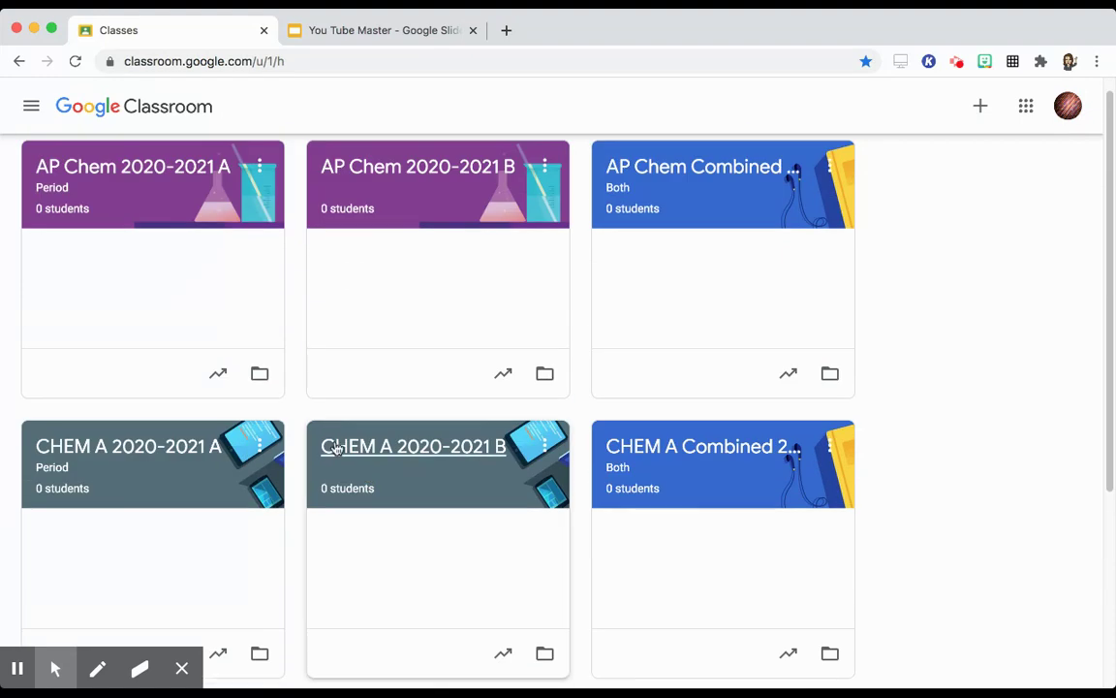
click(178, 448)
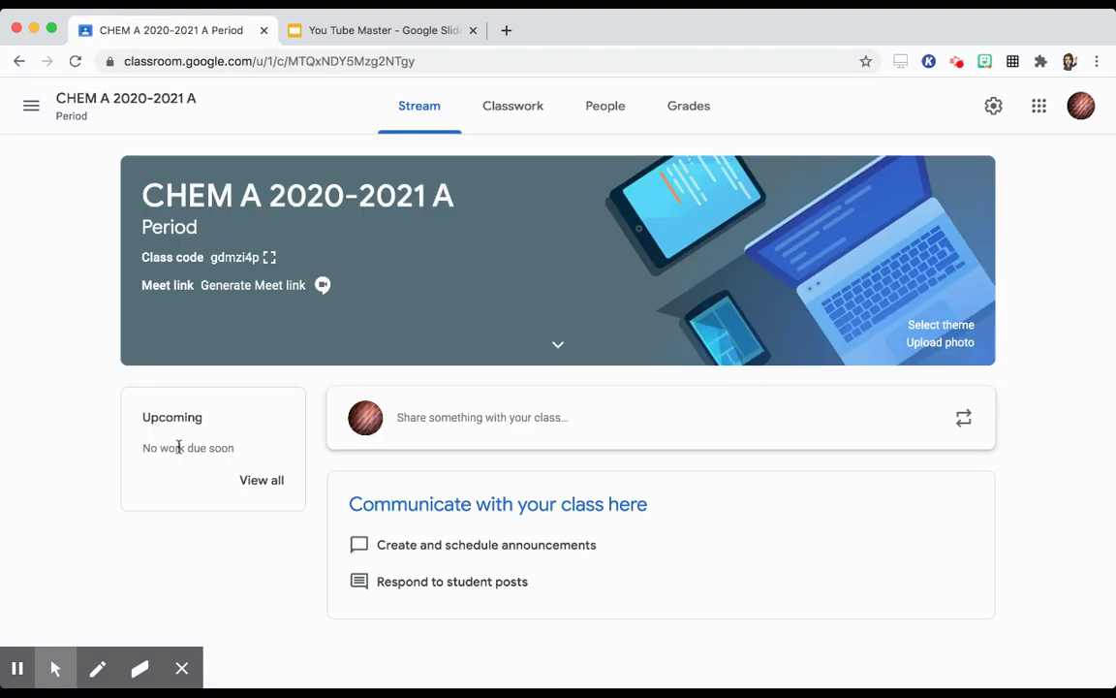
Look through the topics and draft items in the classwork of the CHEM A 2020-2021 A class
click(531, 120)
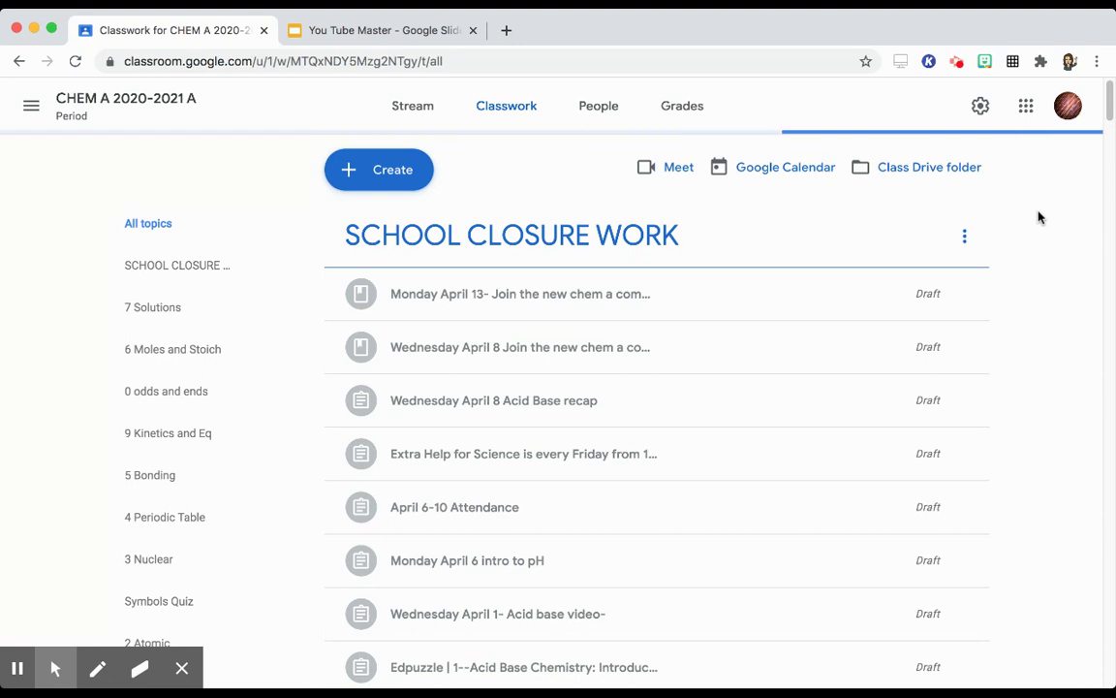
scroll(1038, 217, down, 10)
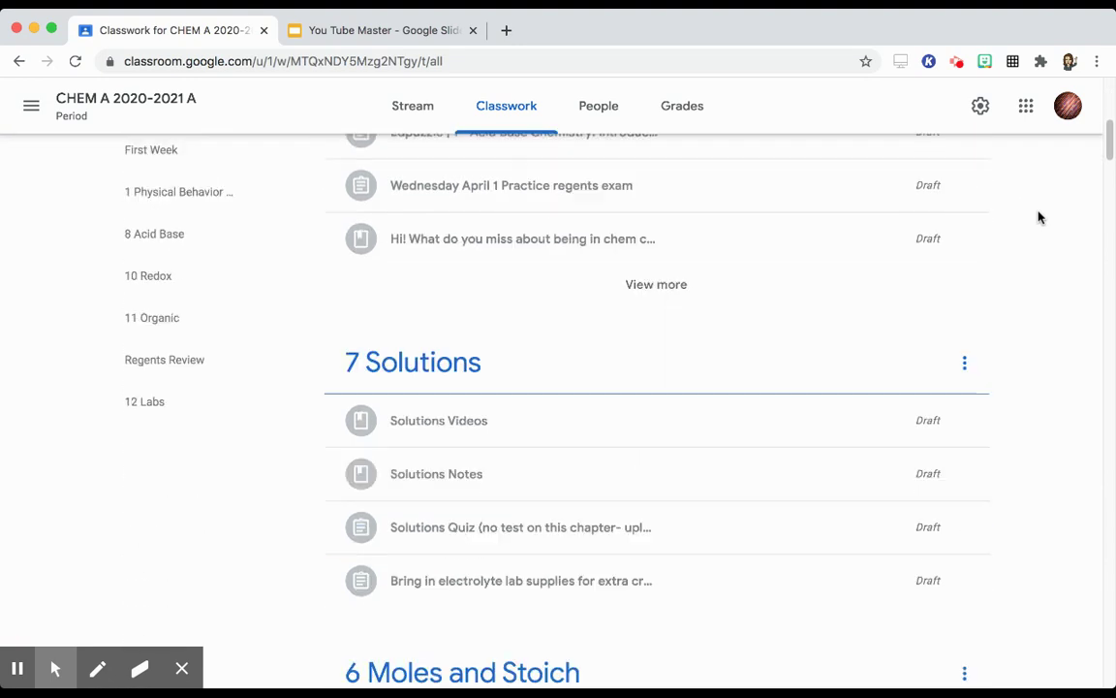
scroll(1038, 217, down, 10)
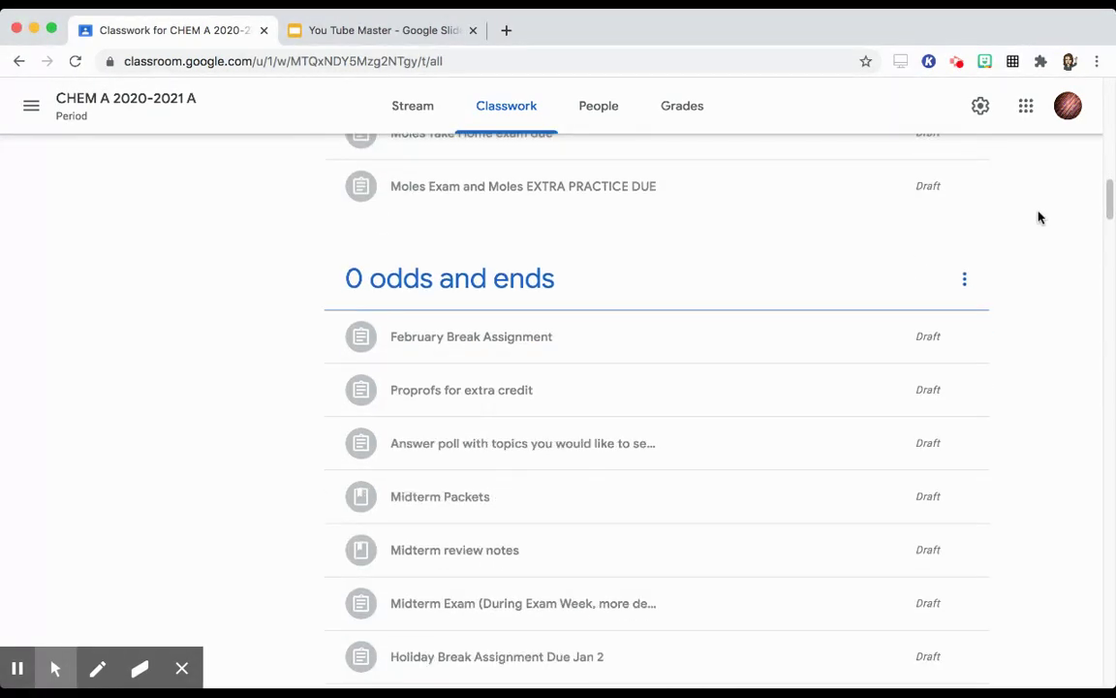
scroll(1037, 217, down, 8)
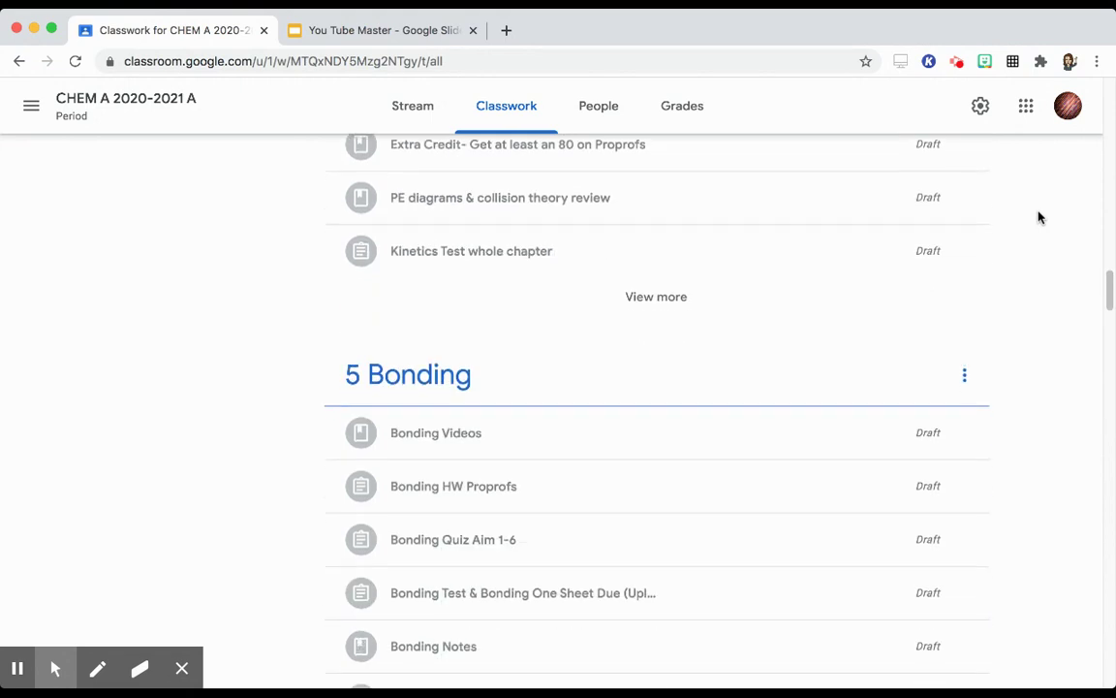
scroll(1038, 220, up, 20)
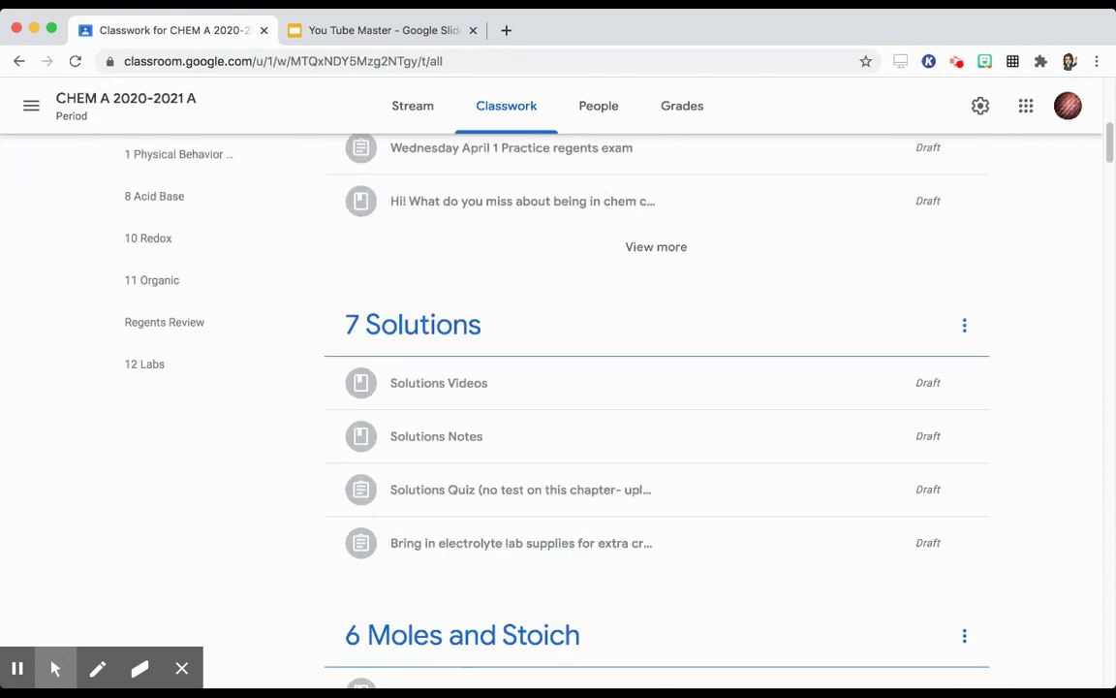
scroll(598, 319, up, 10)
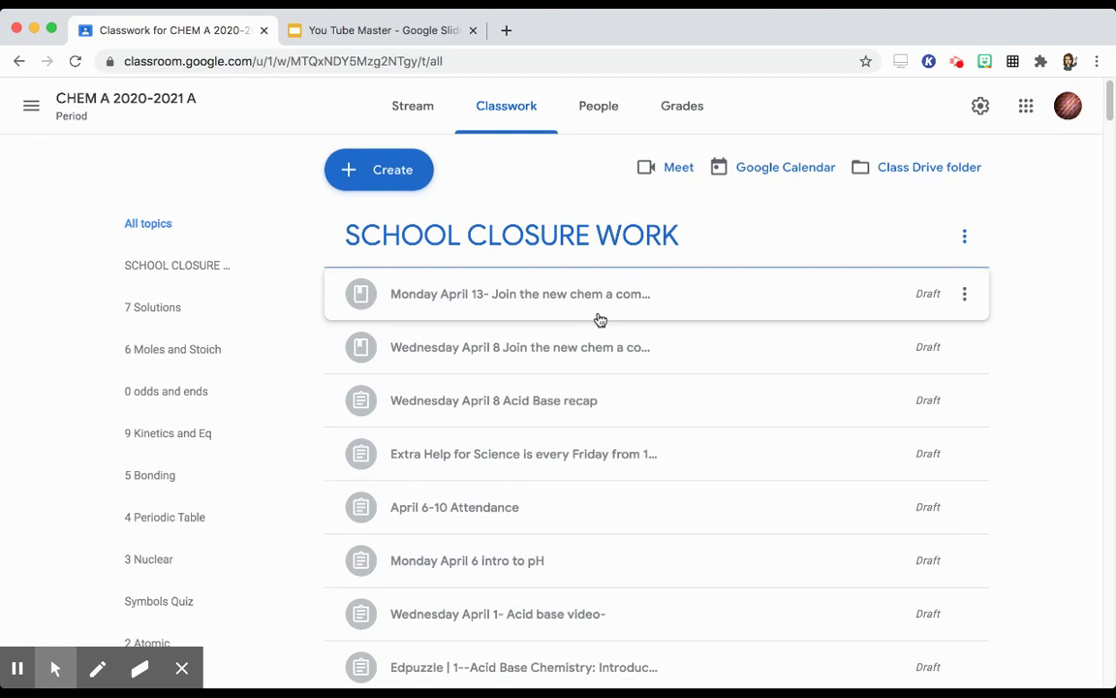
Return to the class overview, start a copy of CHEM A 2020-2021 A named Template chem A, and cancel the copy
click(31, 106)
click(37, 117)
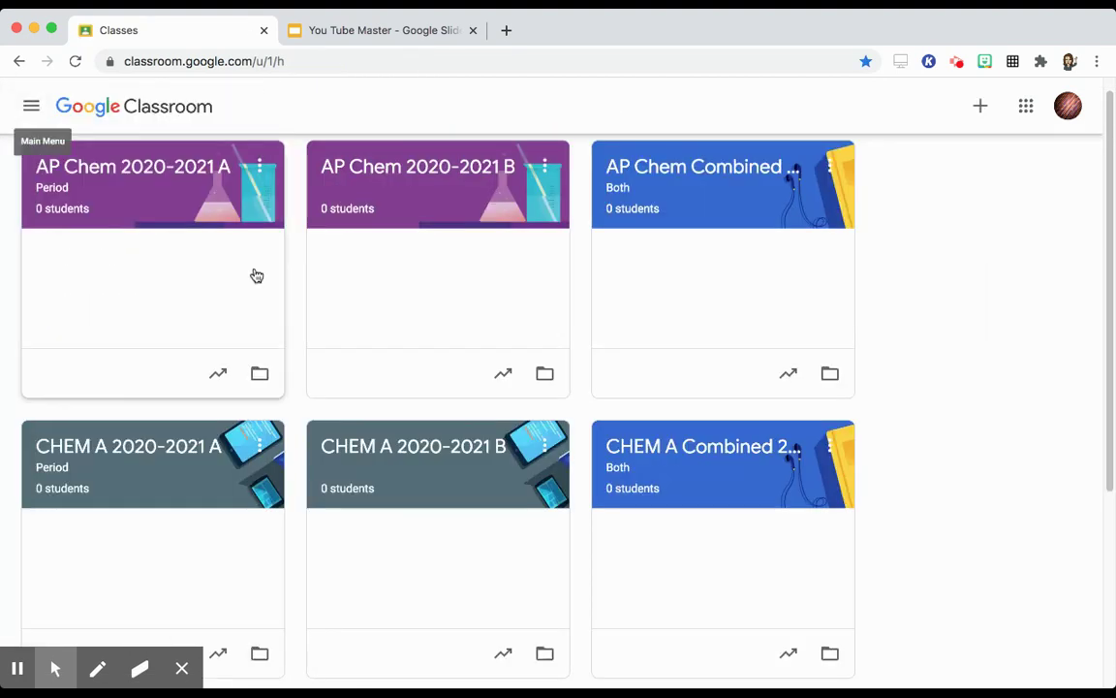
click(259, 442)
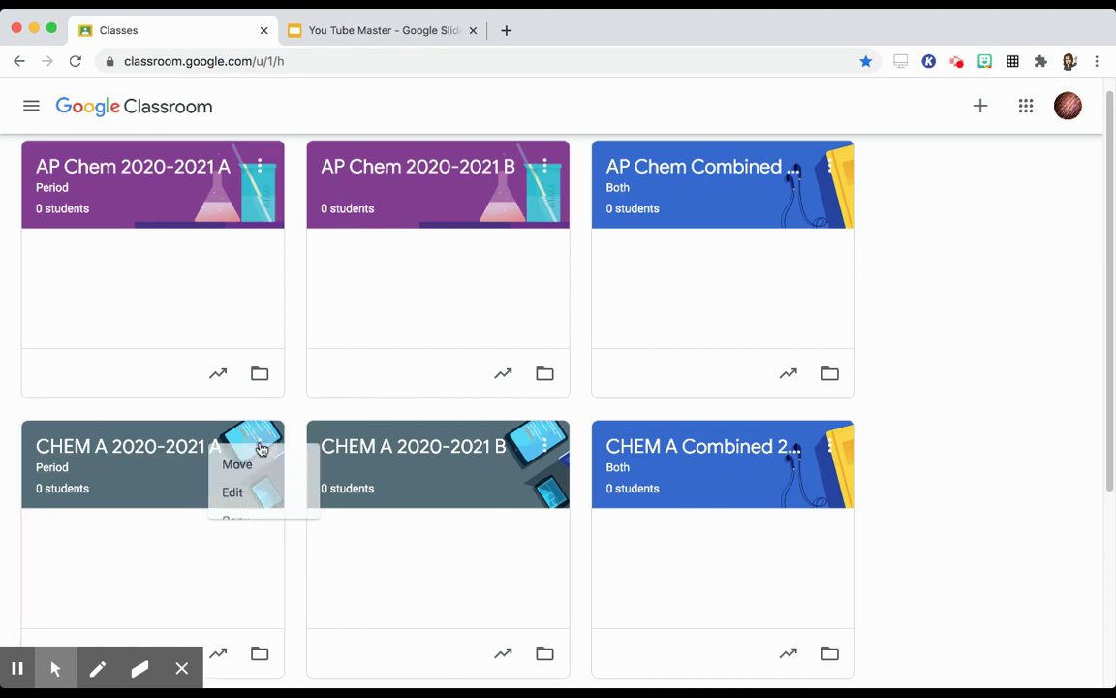
click(241, 544)
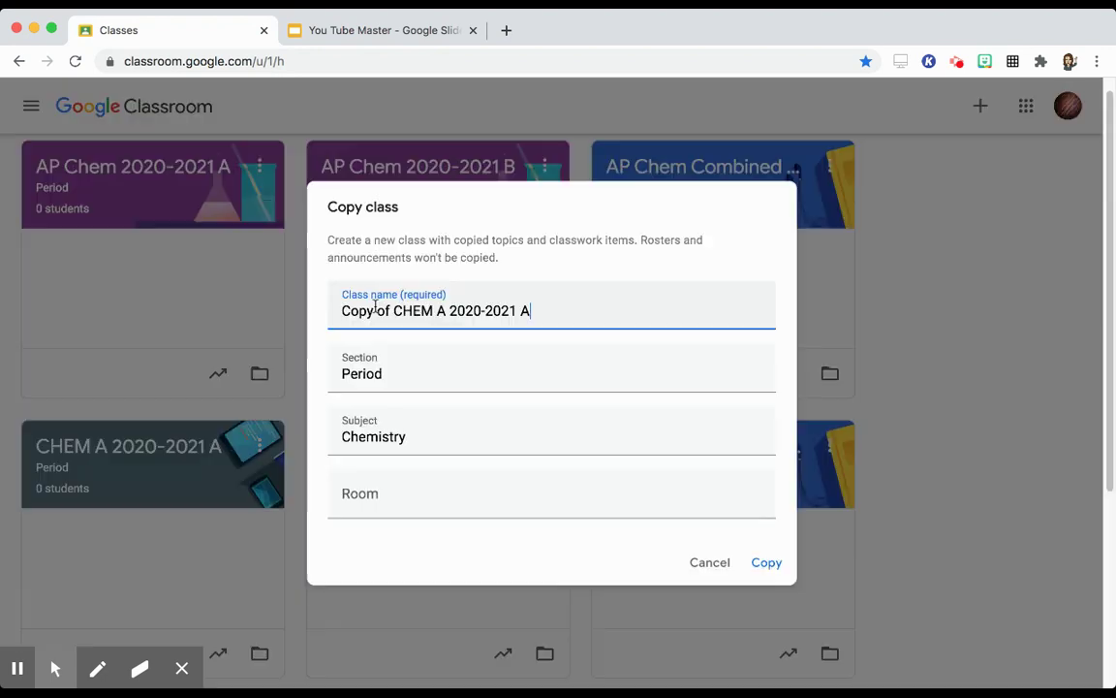
drag(513, 308, 324, 307)
text(T)
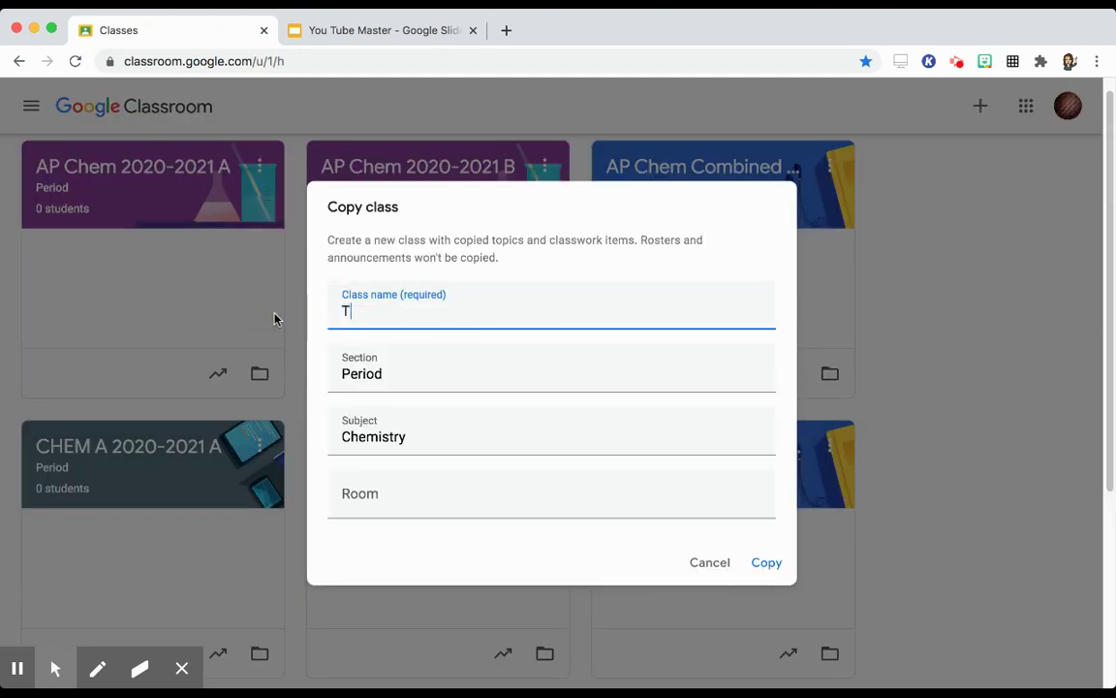
text(emplate chem A)
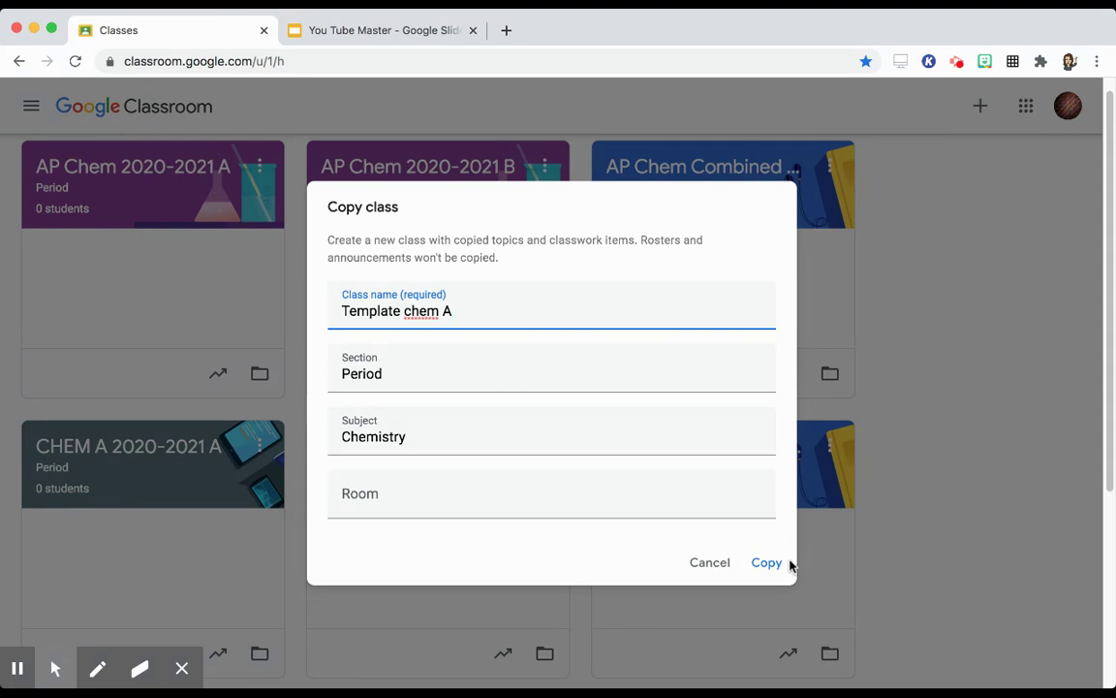
click(715, 564)
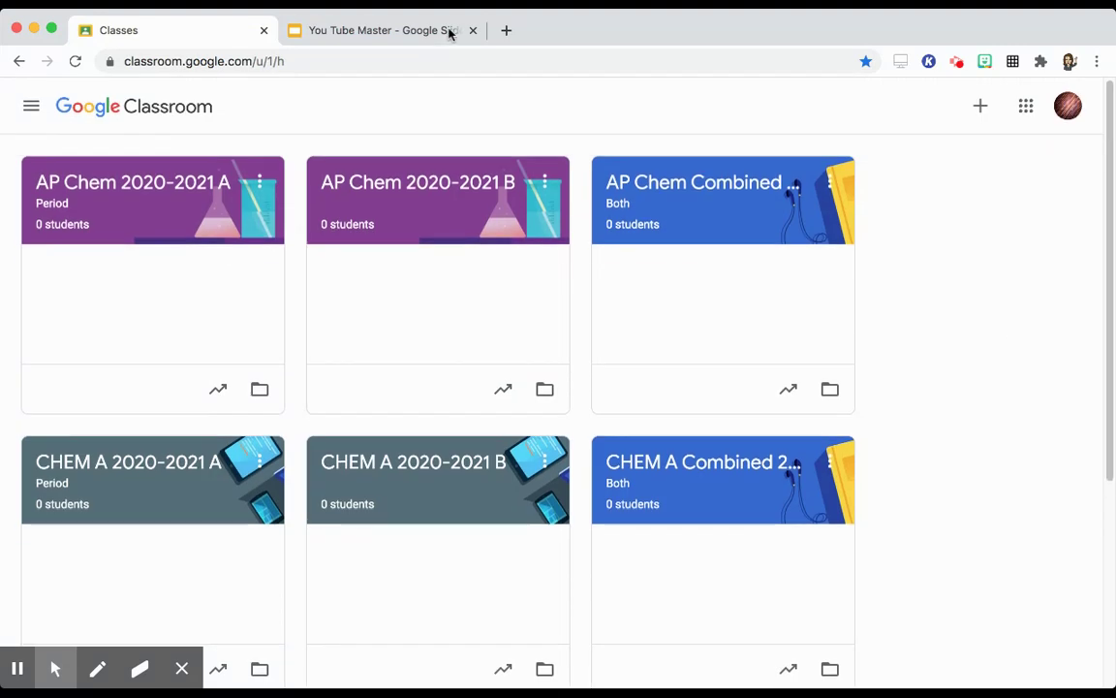
Switch to the You Tube Master presentation in Google Slides to show the closing slide
click(411, 37)
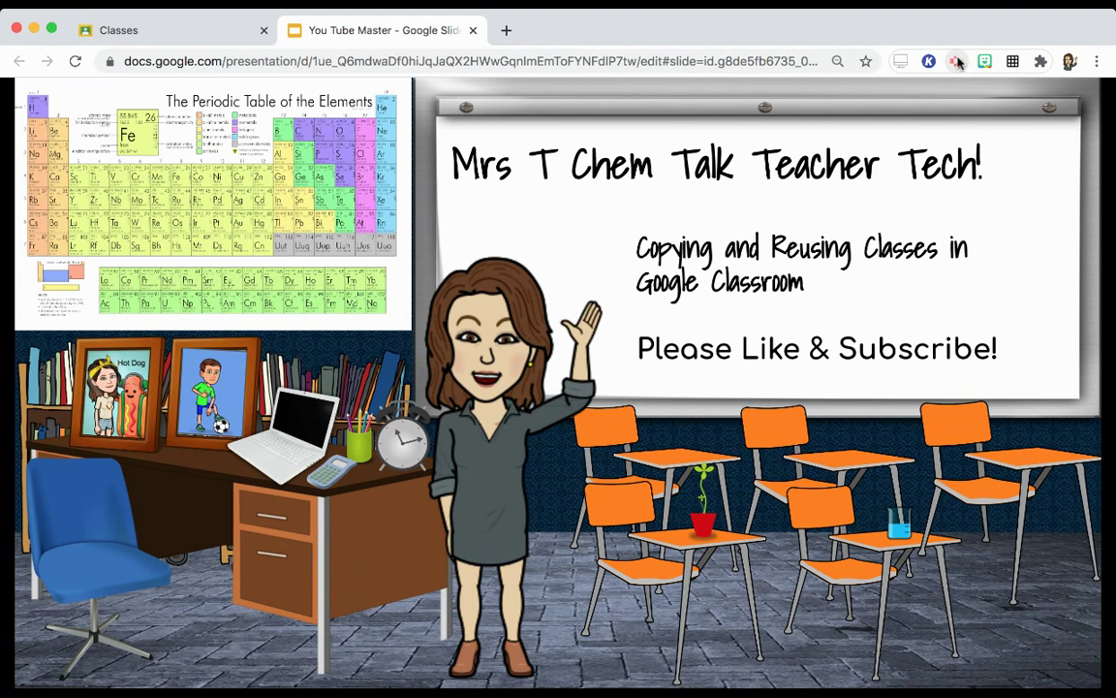
click(957, 61)
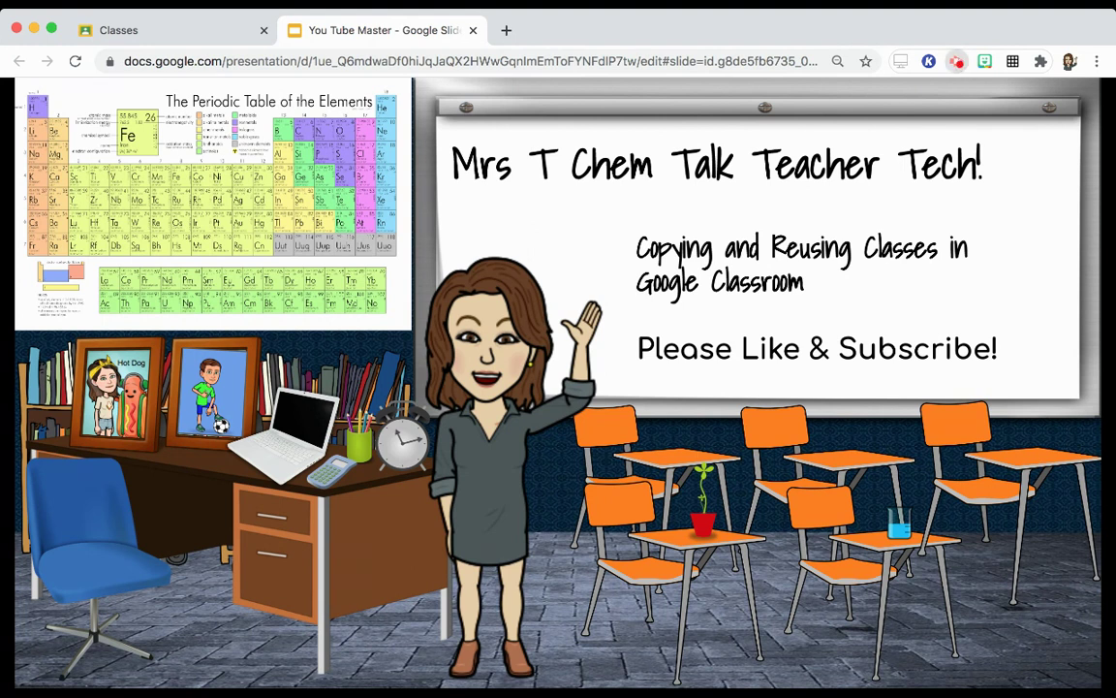